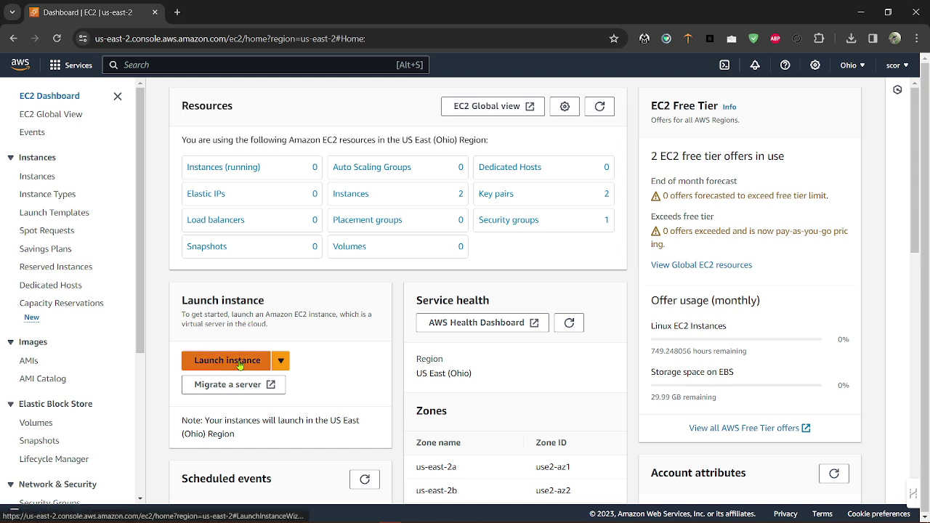
# - Start launching a new EC2 instance and name it VM1
pyautogui.click(240, 361)
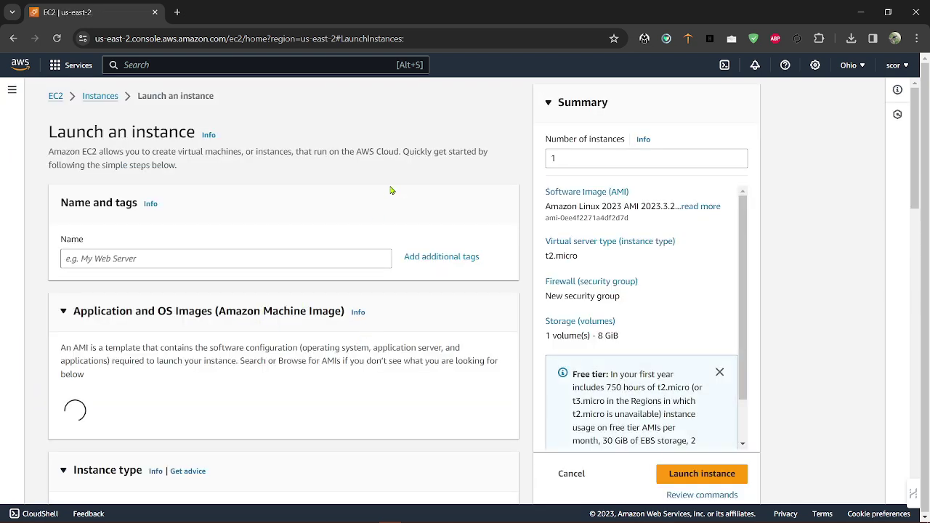
pyautogui.click(174, 259)
pyautogui.write('VM1')
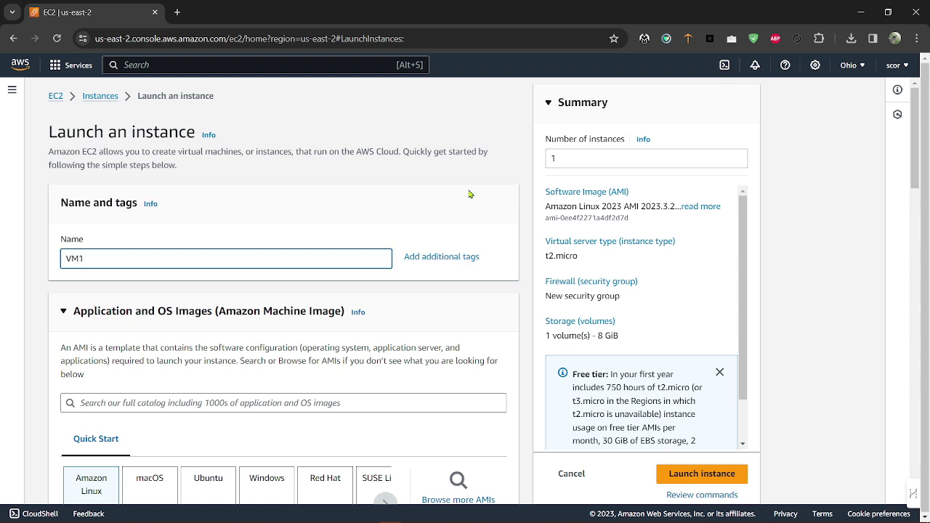
# - Choose Linux_key as the instance's login key pair, keeping the Amazon Linux 2023 AMI and t2.micro type
pyautogui.scroll(-1, 469, 194)
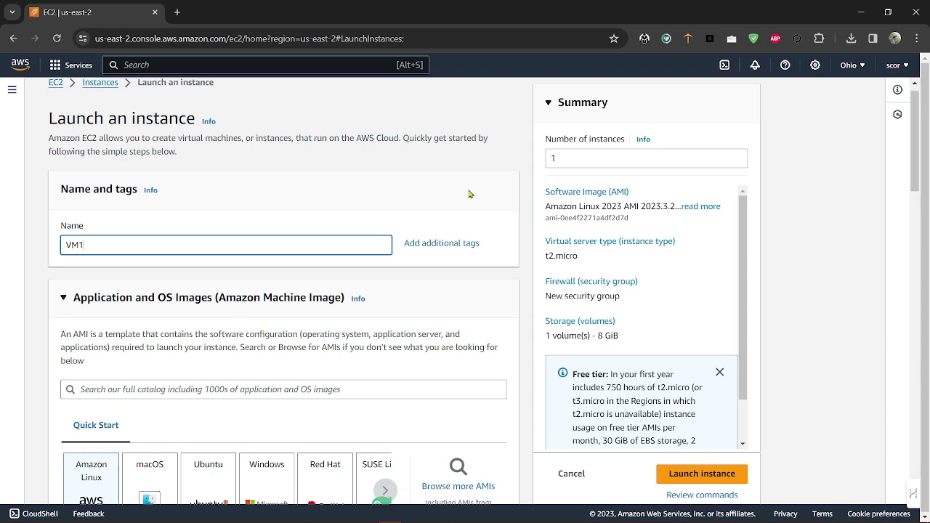
pyautogui.scroll(-2, 469, 194)
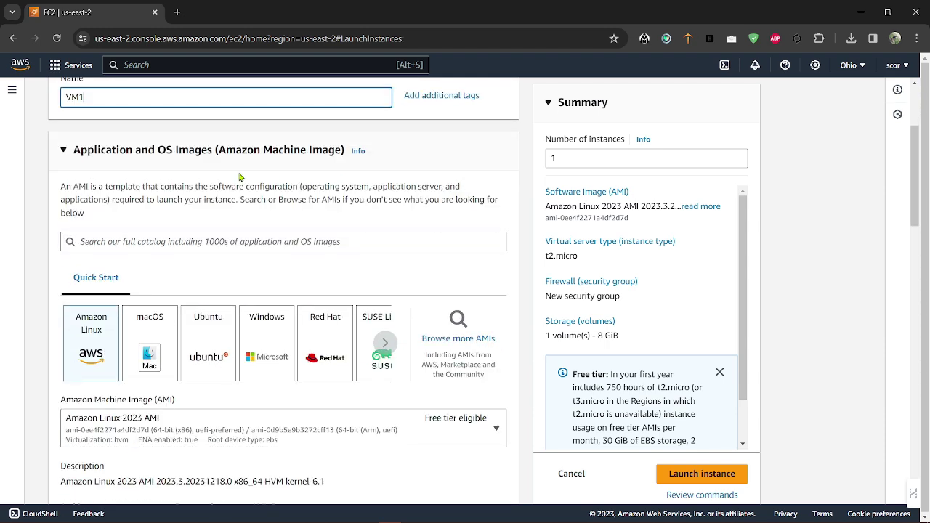
pyautogui.scroll(-2, 136, 319)
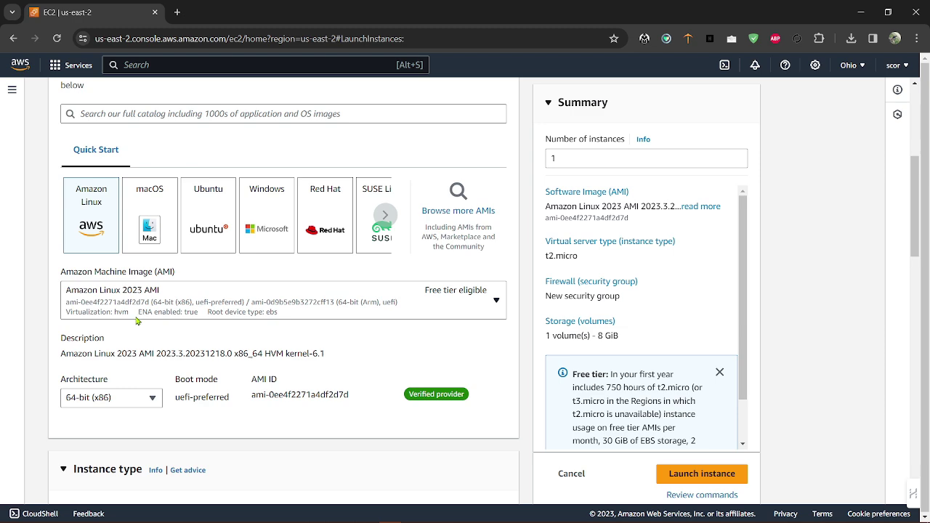
pyautogui.scroll(-5, 141, 319)
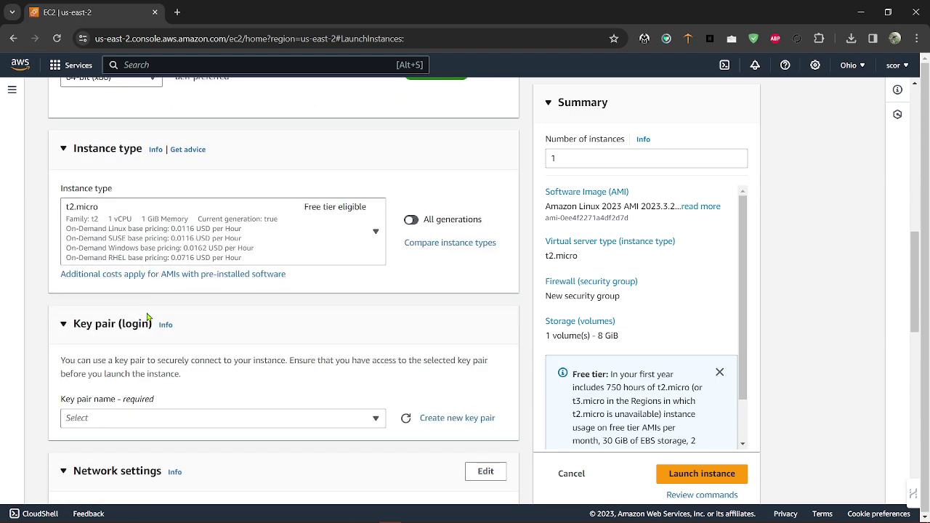
pyautogui.scroll(-3, 333, 390)
pyautogui.click(294, 231)
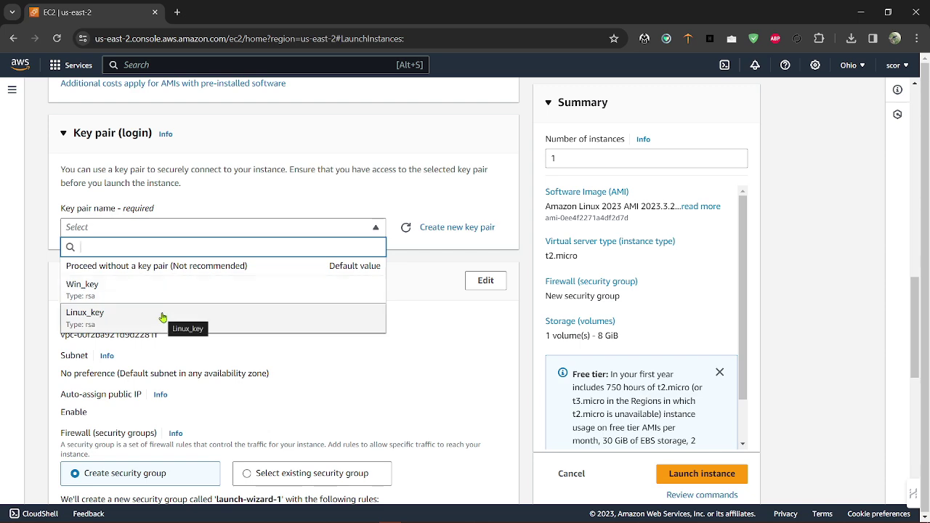
pyautogui.click(162, 318)
# - Allow HTTP traffic from the internet in the new security group's firewall rules
pyautogui.scroll(-3, 294, 336)
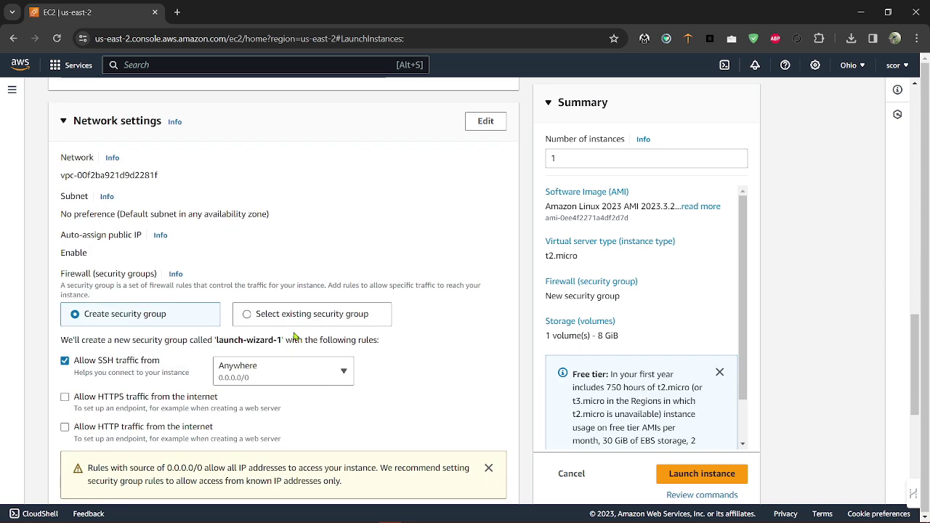
pyautogui.scroll(-1, 294, 335)
pyautogui.click(108, 342)
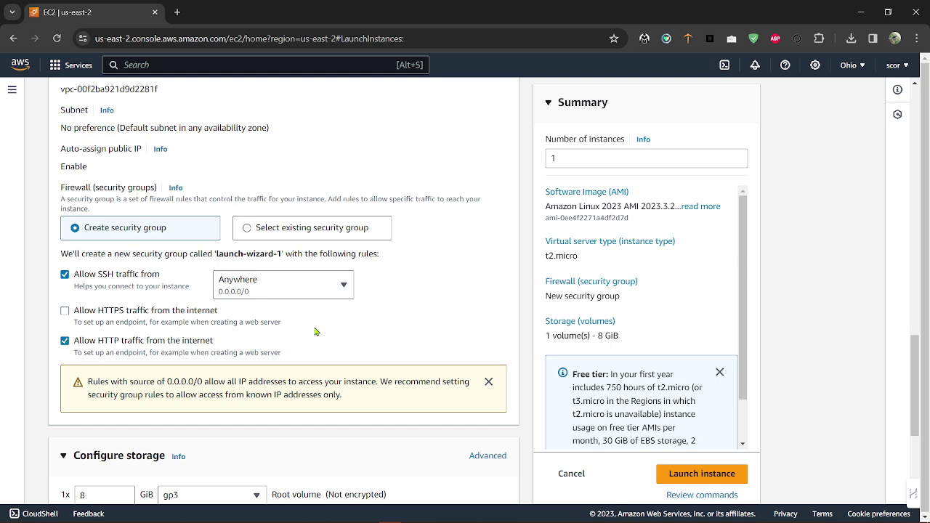
# - Expand the advanced details of the instance configuration
pyautogui.scroll(-3, 315, 331)
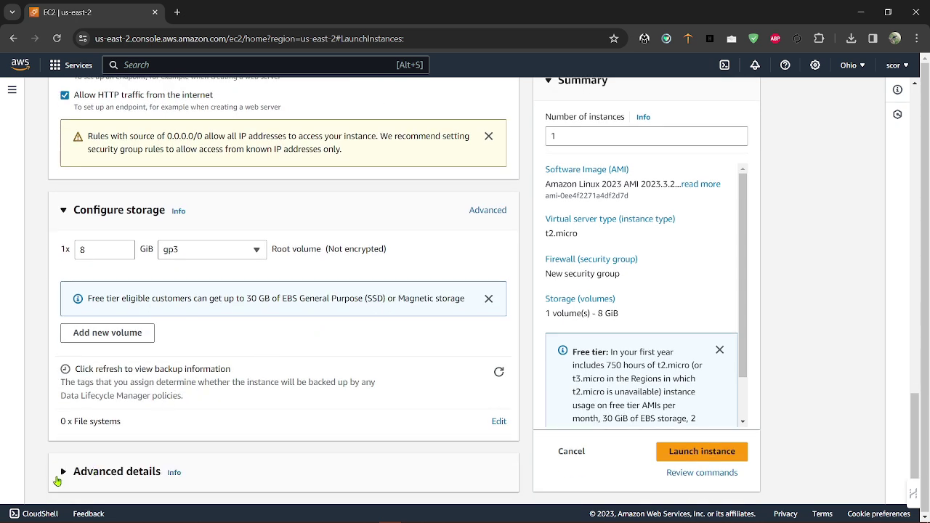
pyautogui.click(101, 474)
pyautogui.scroll(-2, 209, 406)
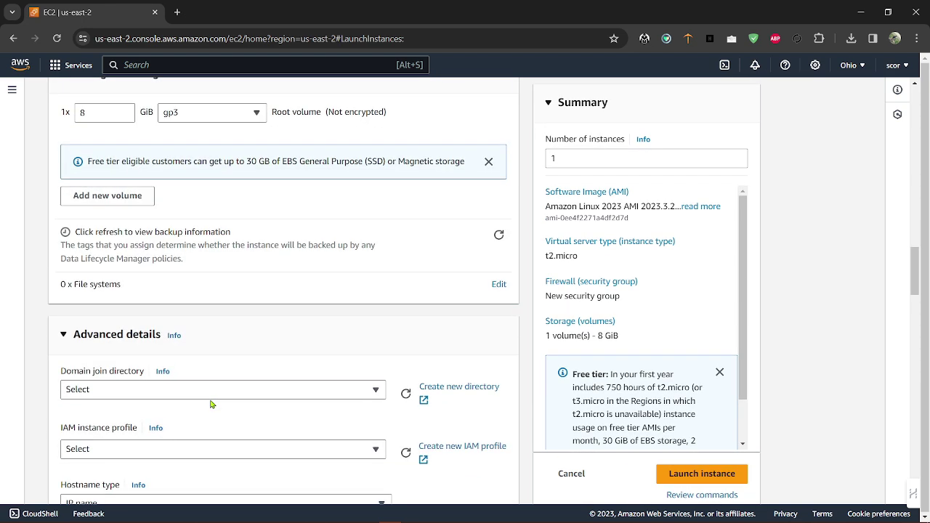
pyautogui.scroll(-4, 211, 404)
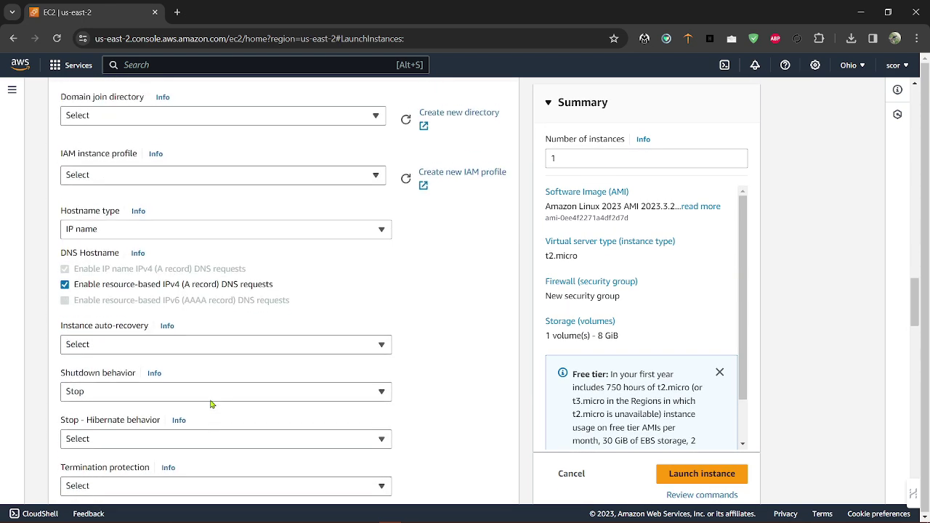
# - Examine the available options for the domain join directory, IAM instance profile and hostname type without changing them
pyautogui.click(140, 118)
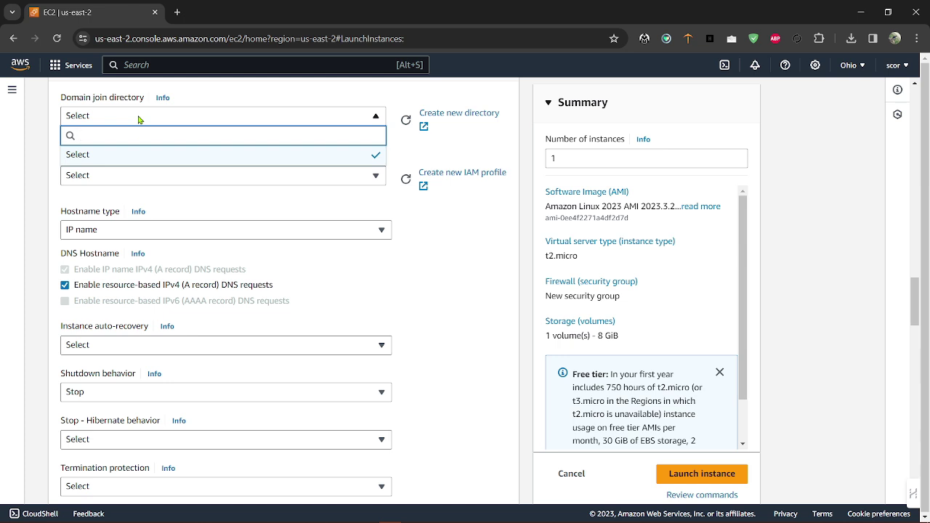
pyautogui.click(256, 180)
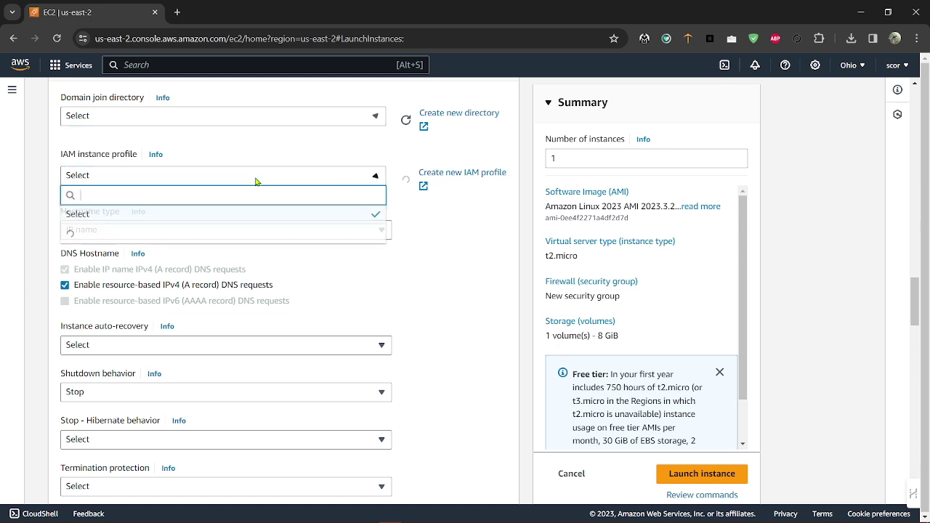
pyautogui.click(203, 155)
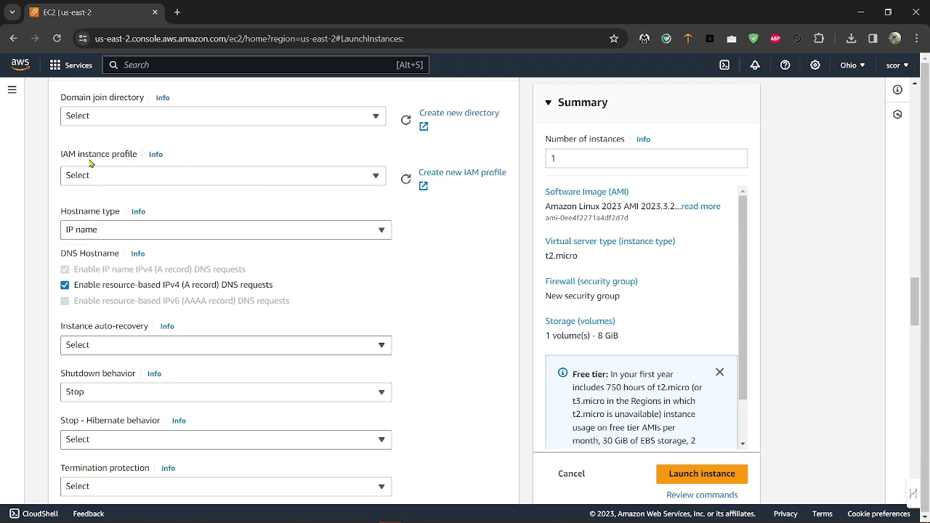
pyautogui.click(144, 179)
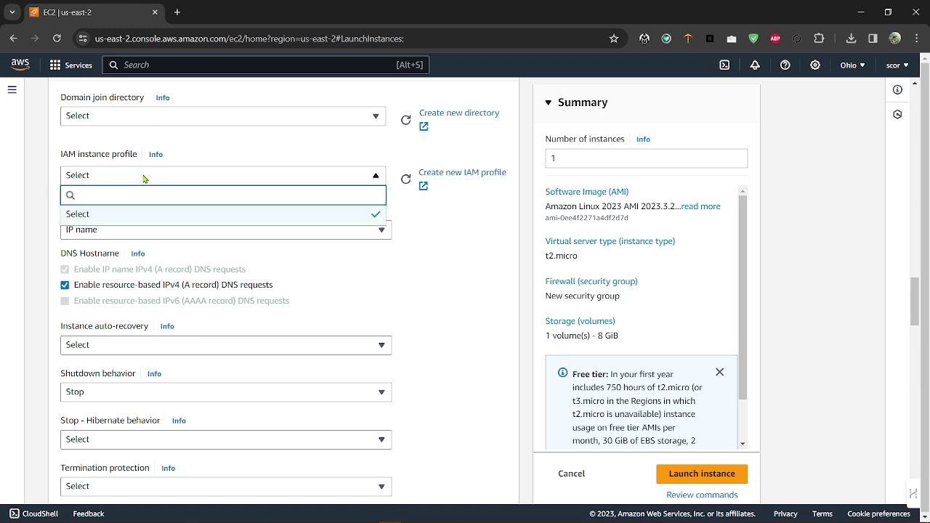
pyautogui.click(233, 151)
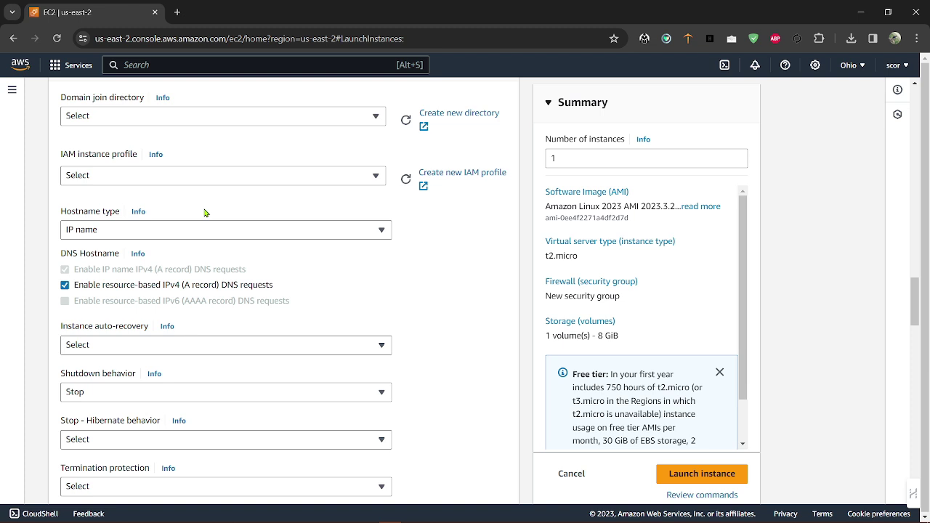
pyautogui.click(169, 236)
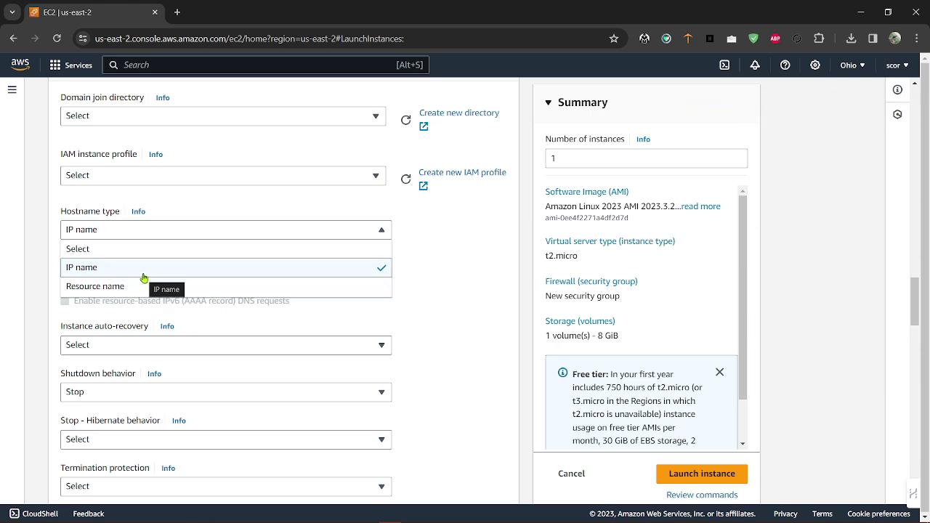
pyautogui.click(421, 270)
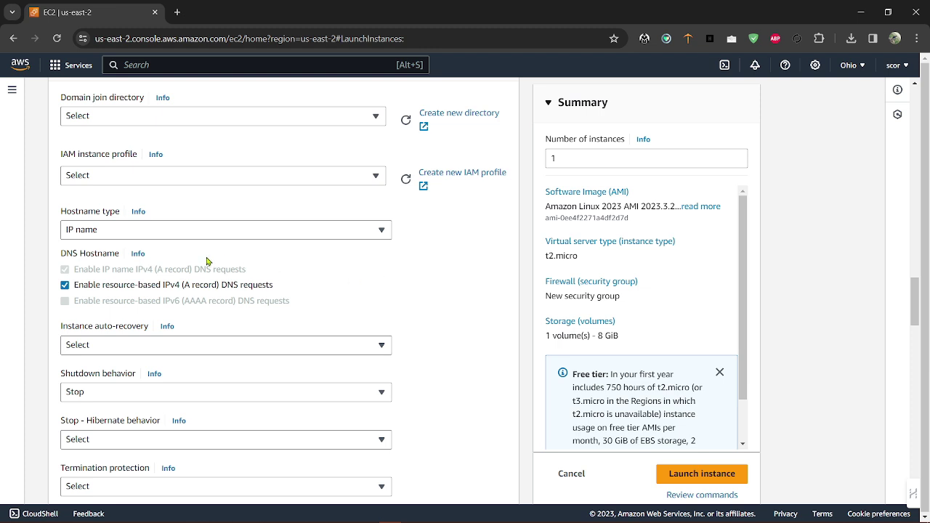
# - Examine the instance auto-recovery and shutdown behavior choices, leaving both settings as they are
pyautogui.scroll(-2, 113, 291)
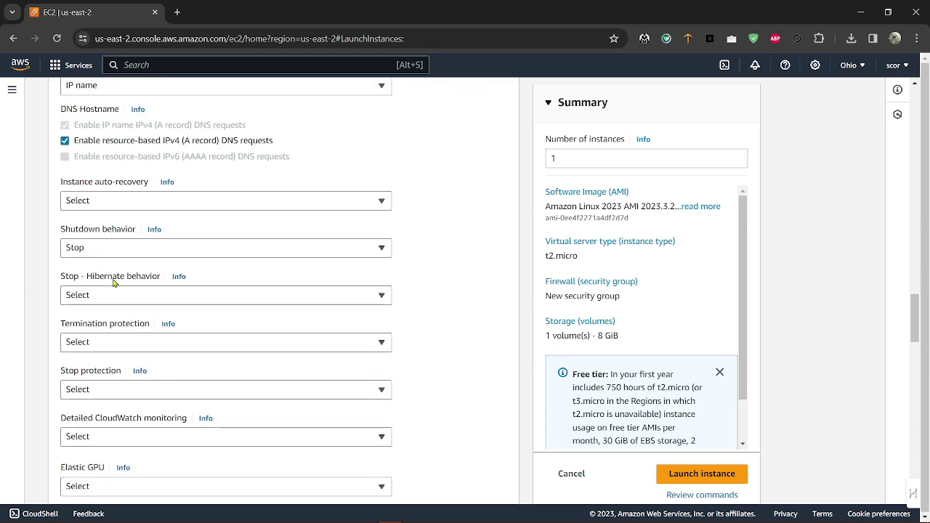
pyautogui.click(128, 204)
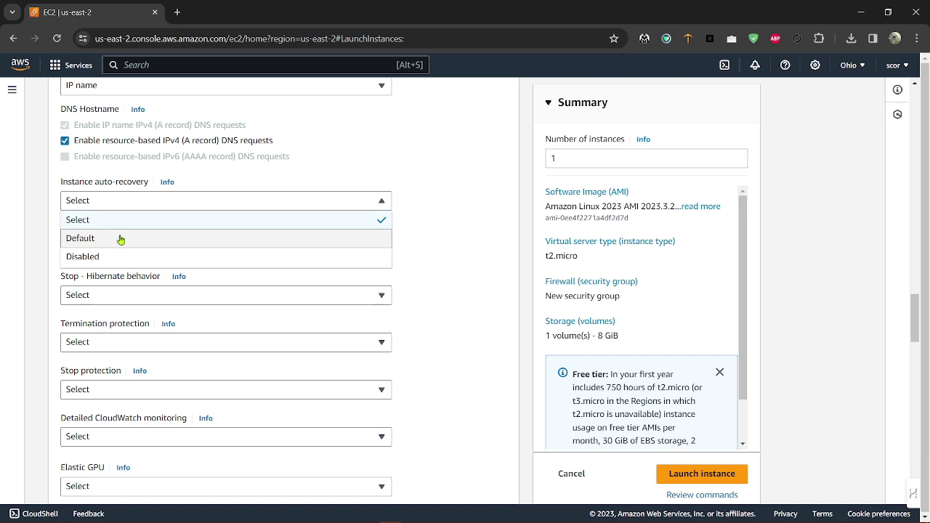
pyautogui.click(397, 178)
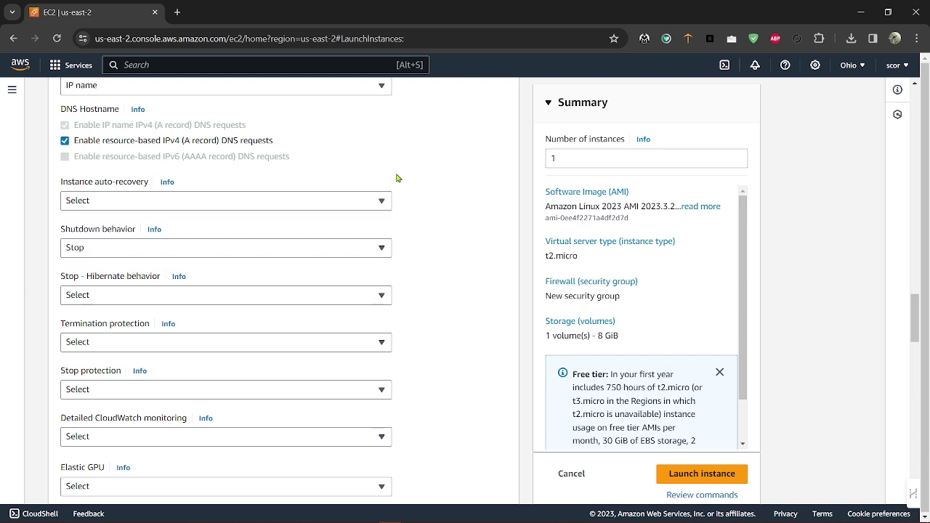
pyautogui.click(162, 250)
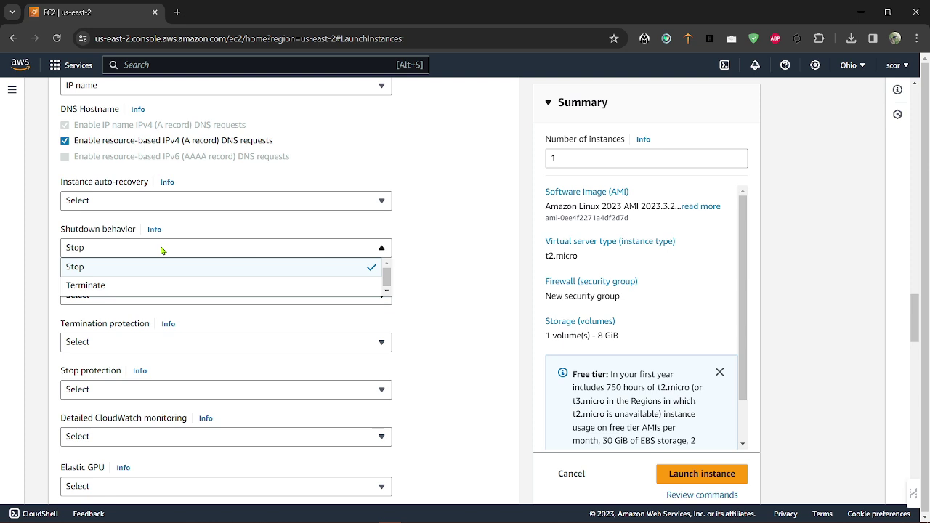
pyautogui.click(452, 257)
pyautogui.click(324, 247)
pyautogui.click(456, 273)
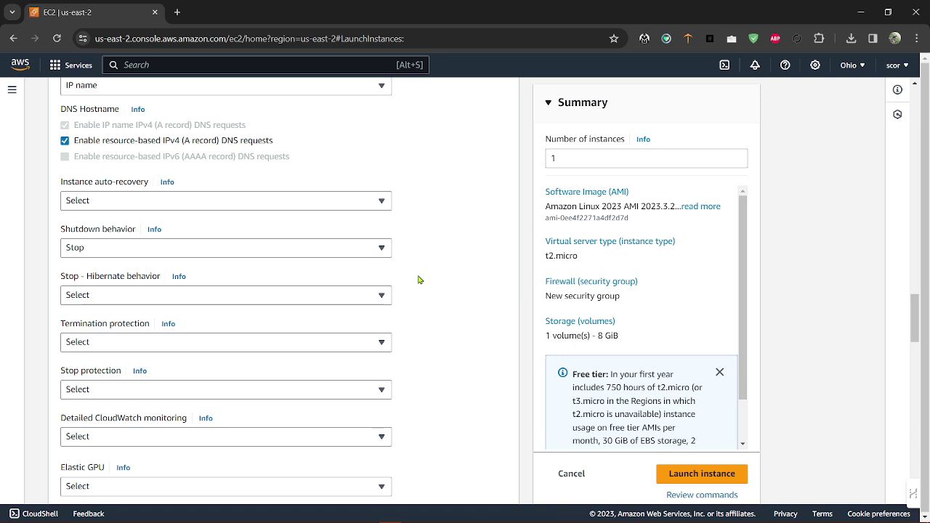
# - Set both the stop-hibernate behavior and termination protection to Enable
pyautogui.click(140, 298)
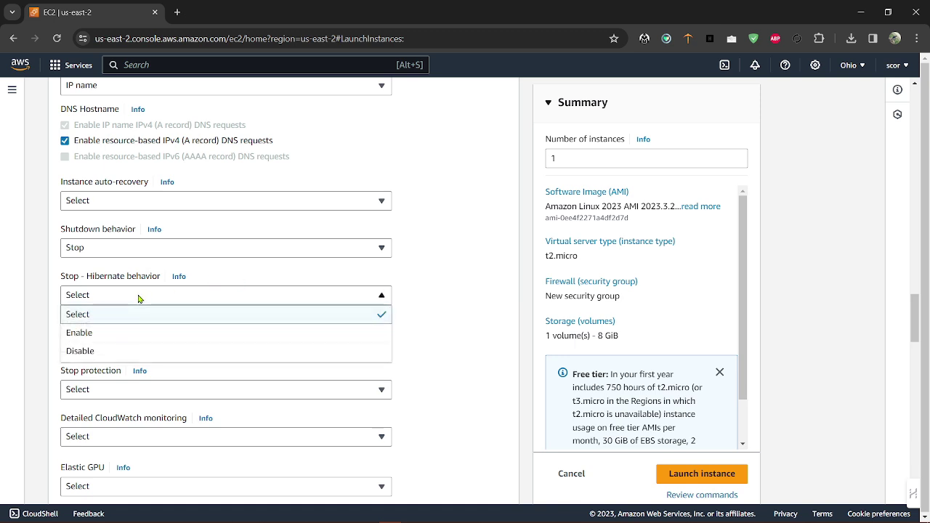
pyautogui.click(114, 342)
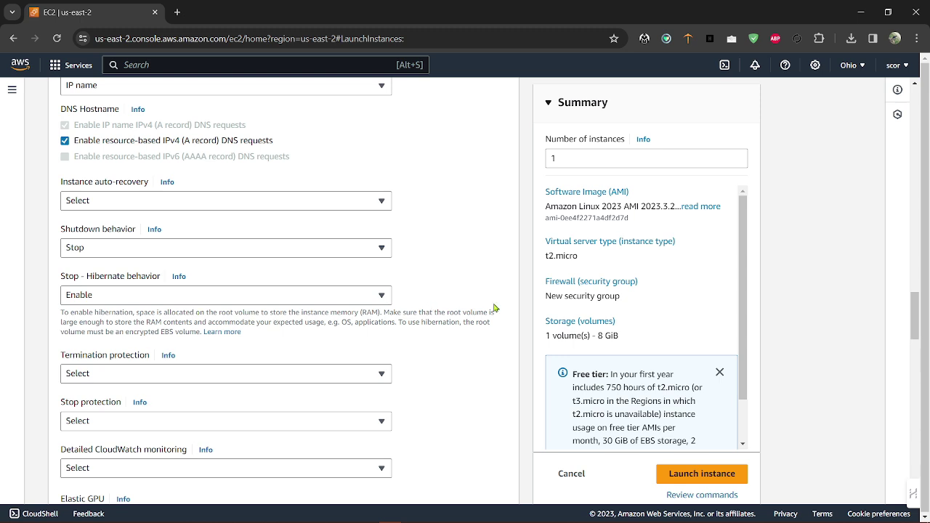
pyautogui.scroll(-3, 493, 308)
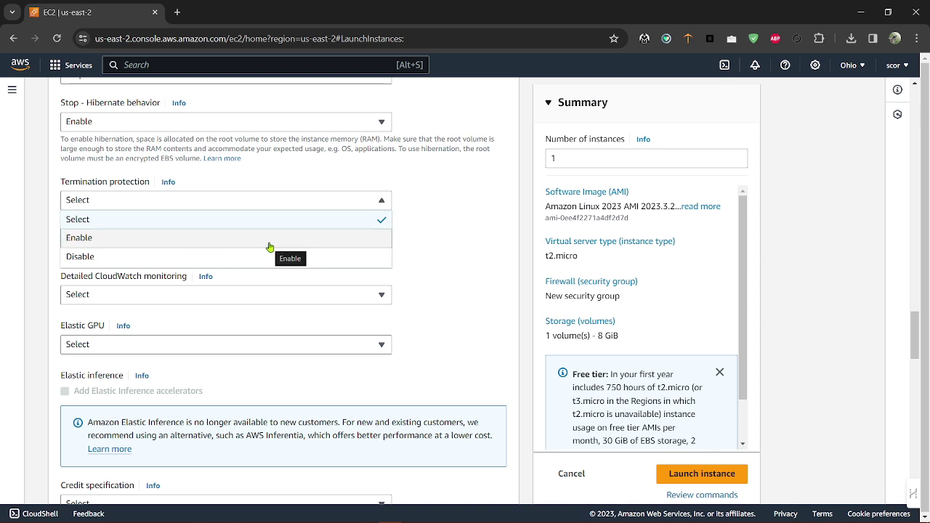
pyautogui.click(233, 242)
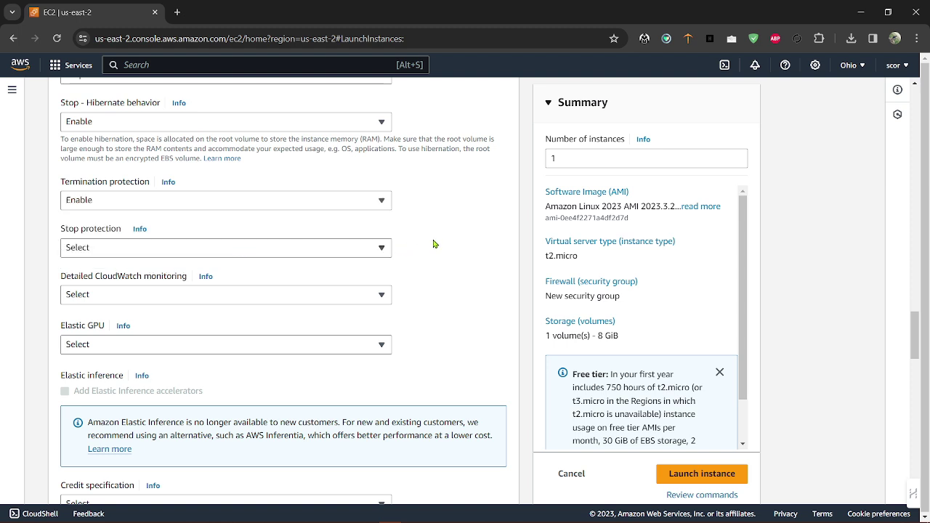
# - Examine the stop protection and detailed CloudWatch monitoring choices without selecting any
pyautogui.click(284, 258)
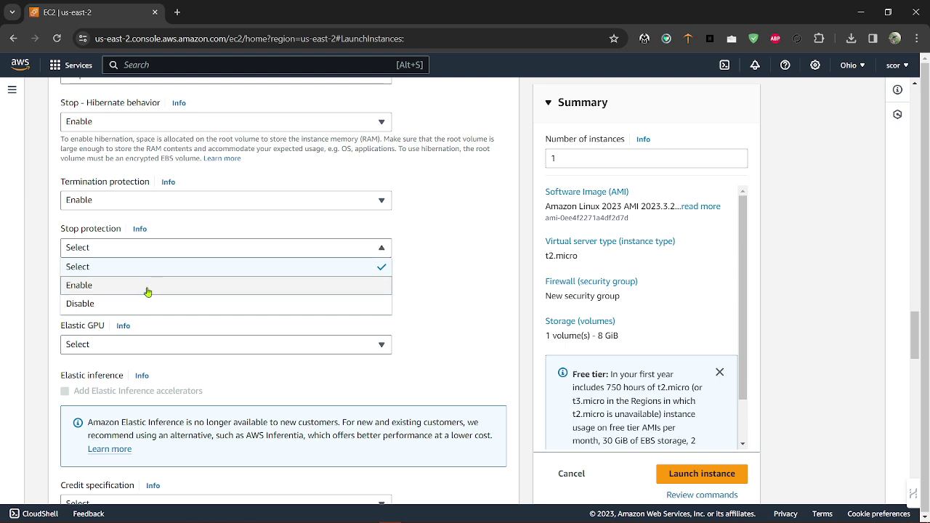
pyautogui.click(450, 262)
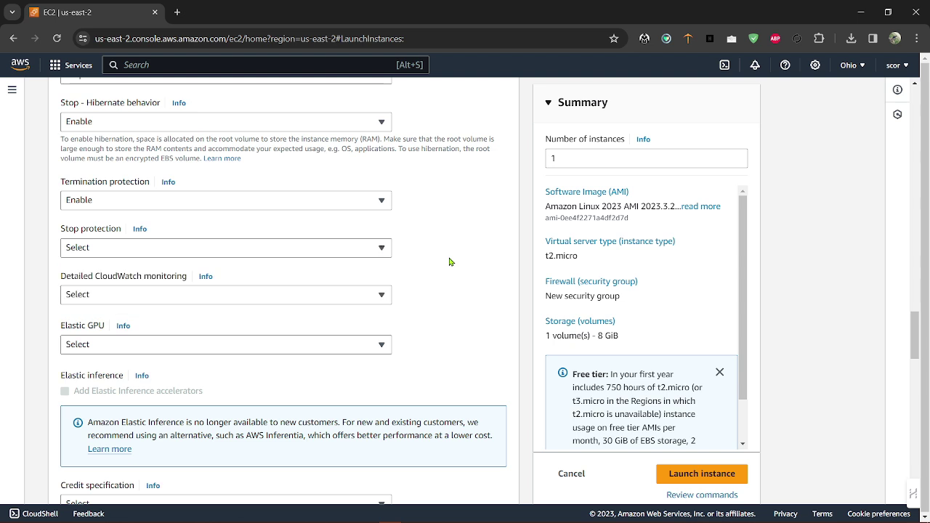
pyautogui.click(337, 303)
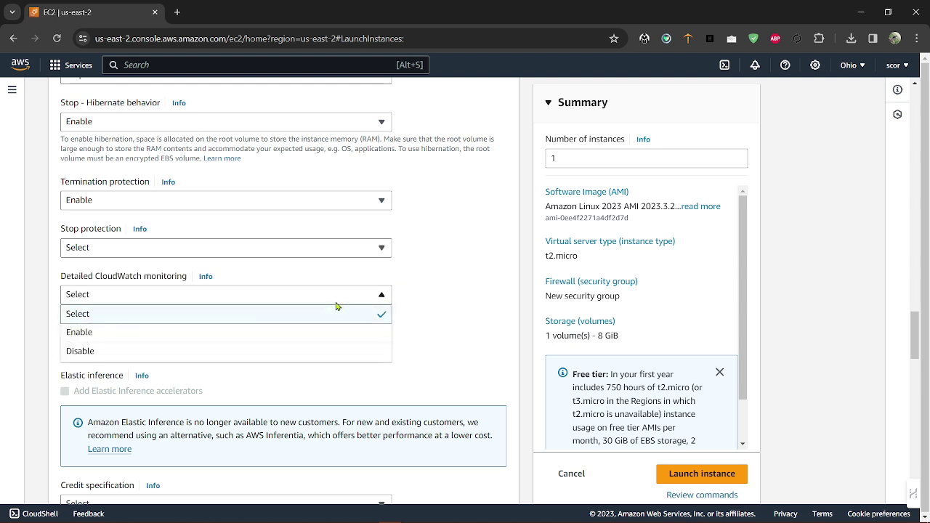
pyautogui.click(458, 289)
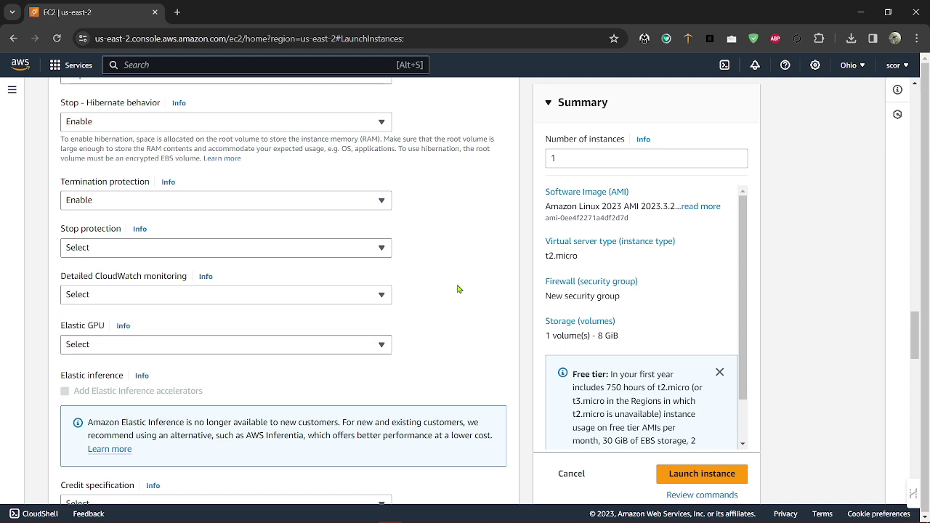
pyautogui.click(364, 295)
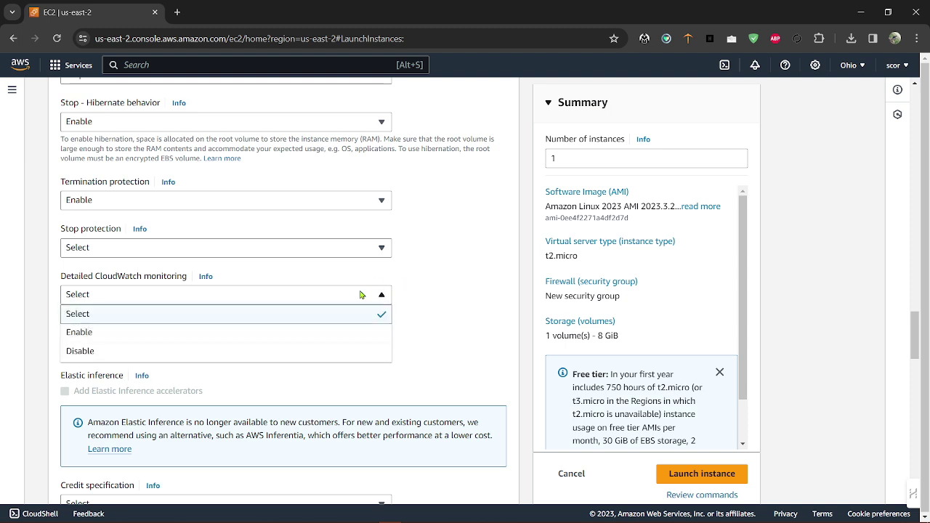
pyautogui.click(438, 324)
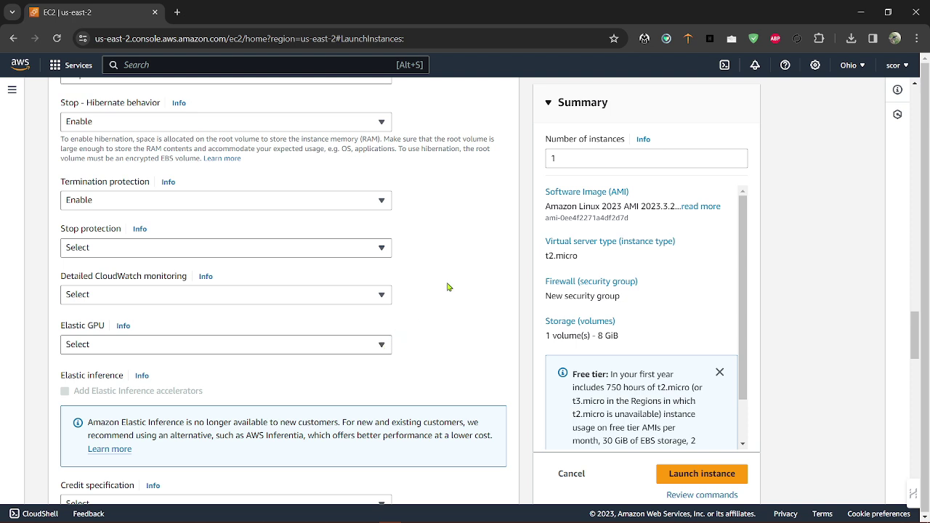
pyautogui.scroll(-2, 431, 299)
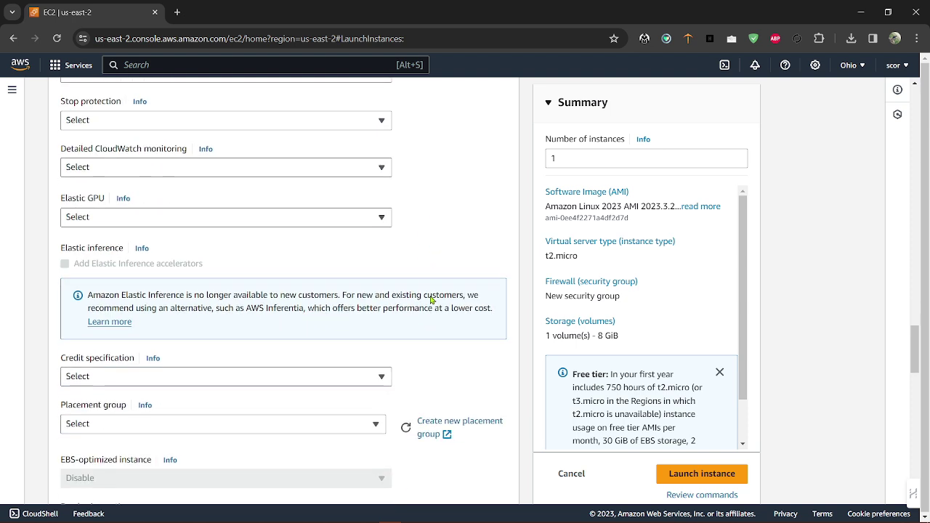
# - Examine the Elastic GPU choices and read the setting's help description without selecting any
pyautogui.click(303, 218)
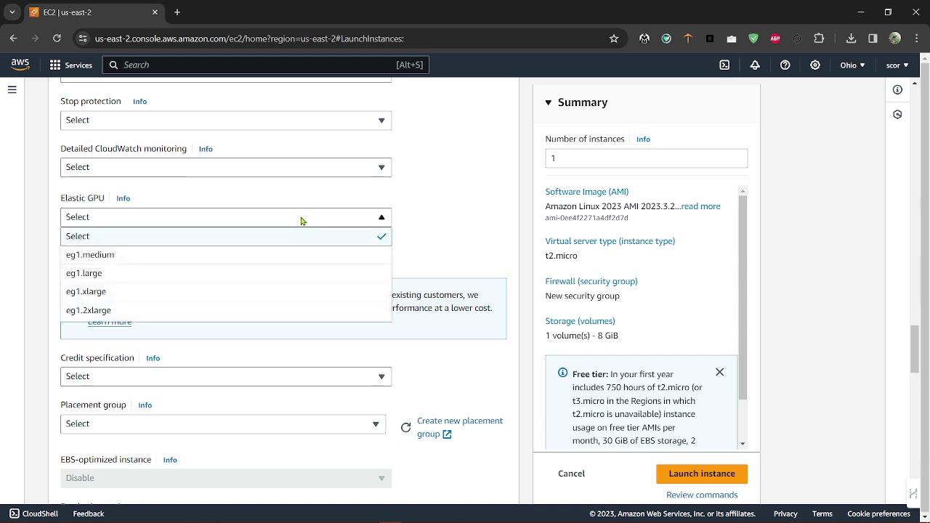
pyautogui.click(122, 199)
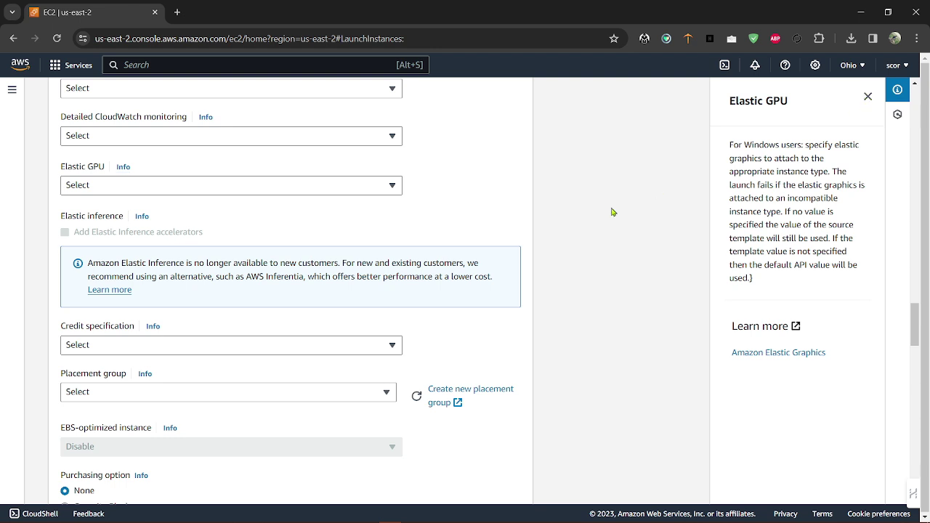
pyautogui.click(868, 97)
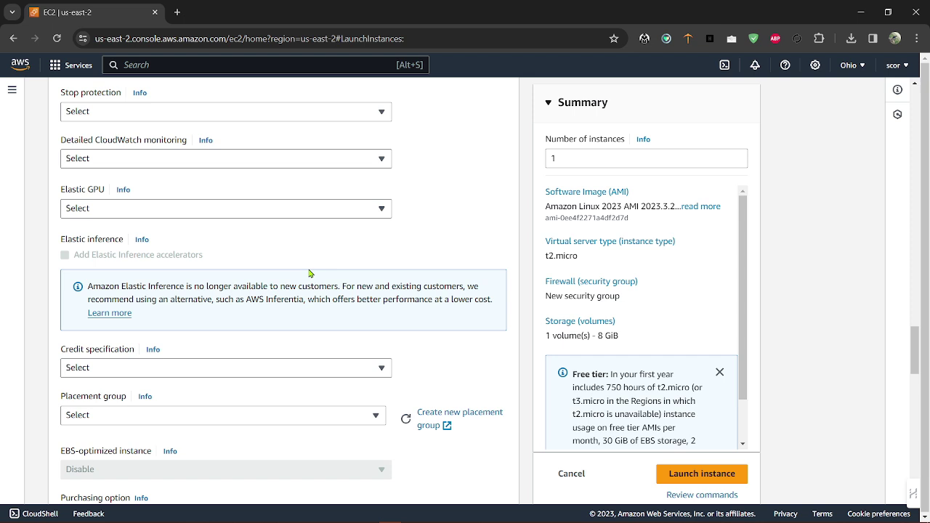
# - Examine the available placement groups for the instance without selecting one
pyautogui.scroll(-2, 309, 273)
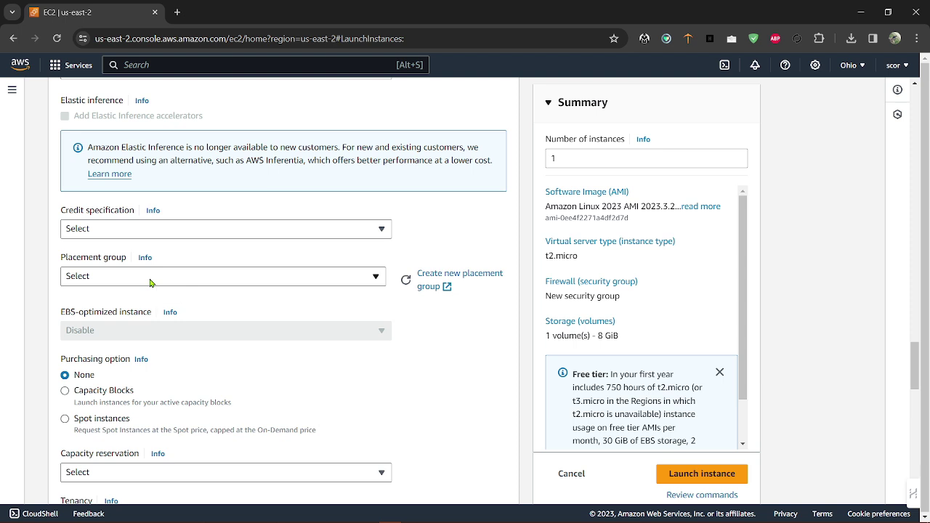
pyautogui.click(150, 281)
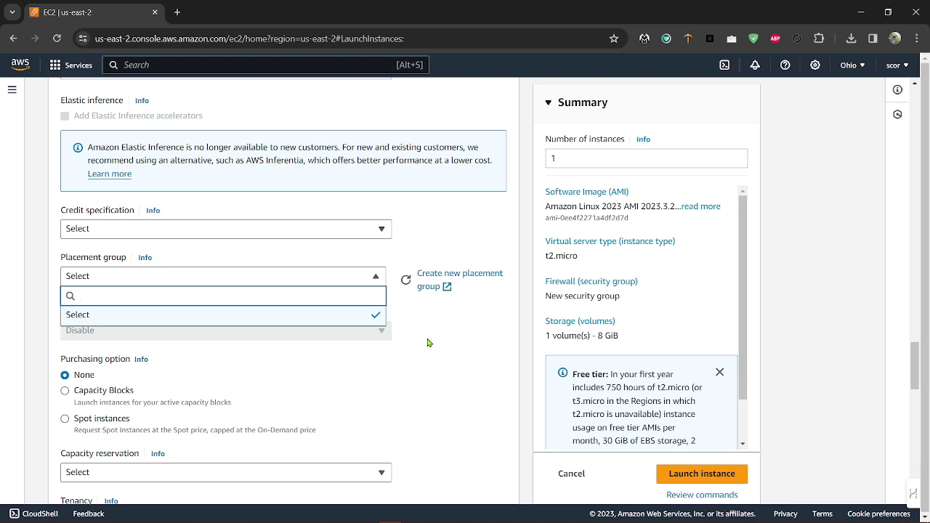
pyautogui.click(428, 343)
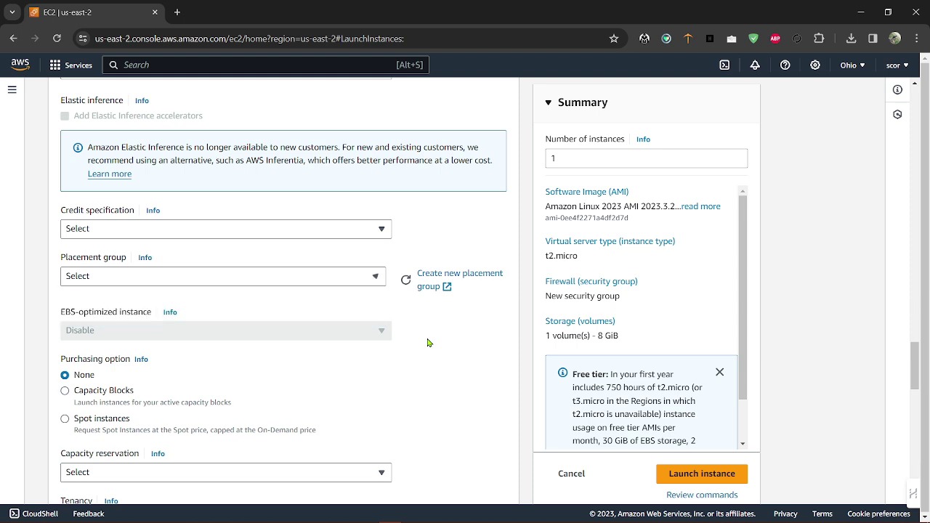
# - Examine the purchasing options and the tenancy choices, leaving both settings as they are
pyautogui.scroll(-2, 429, 342)
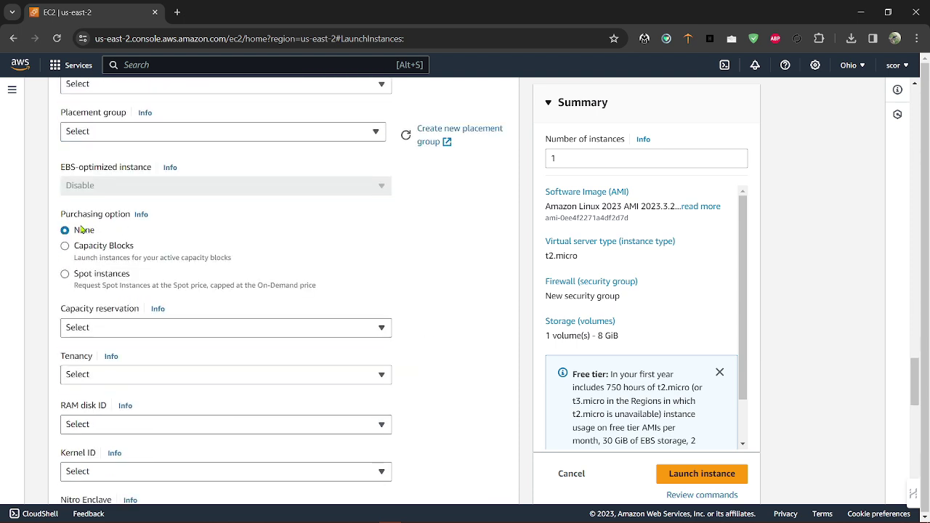
pyautogui.scroll(-2, 187, 256)
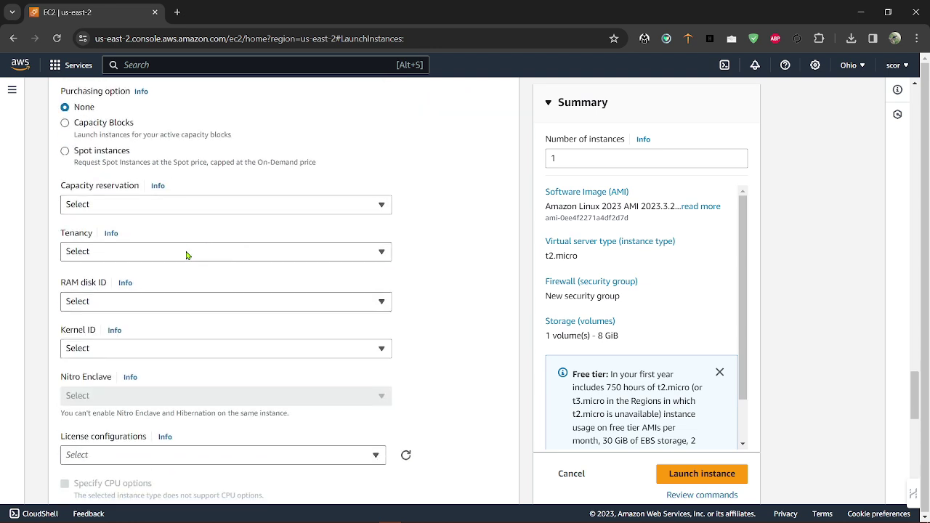
pyautogui.click(141, 259)
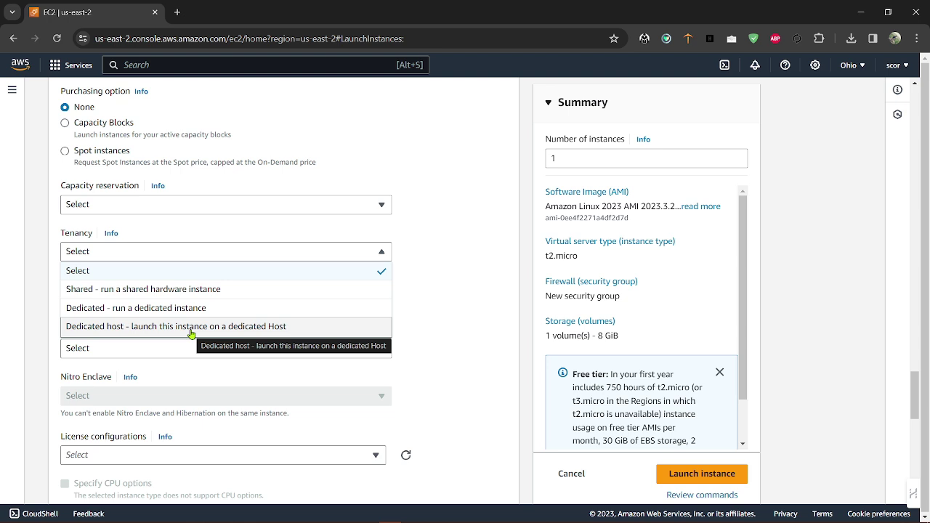
pyautogui.click(429, 291)
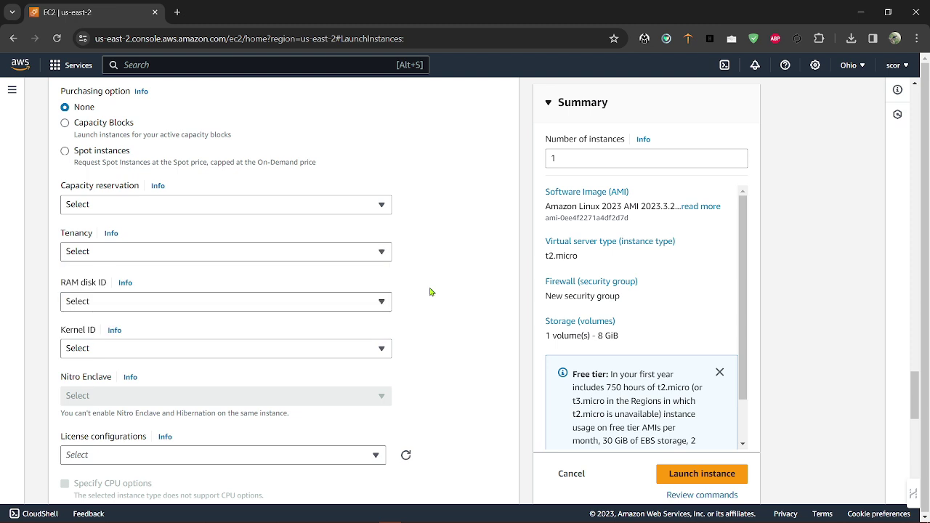
# - Start the instance's user data script with the line #!/bin/bash and dismiss the option of uploading a file
pyautogui.scroll(-2, 429, 292)
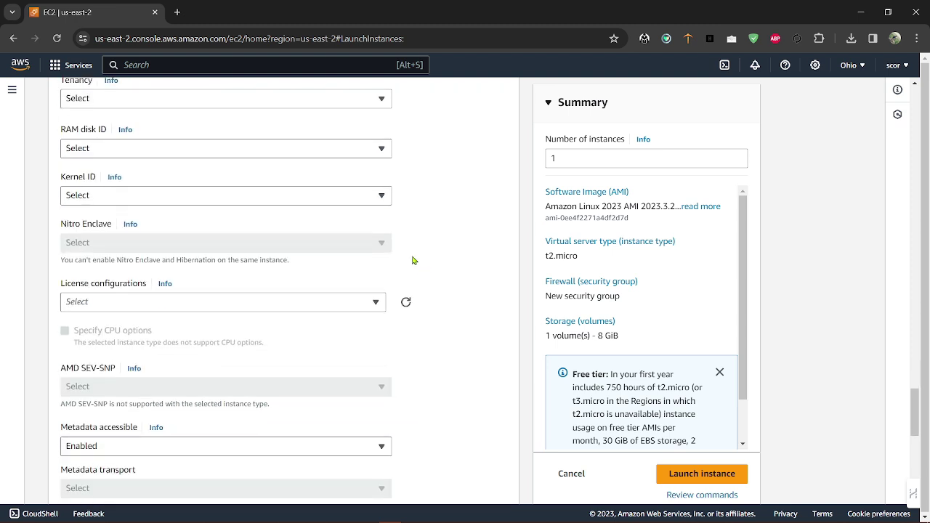
pyautogui.scroll(-3, 256, 254)
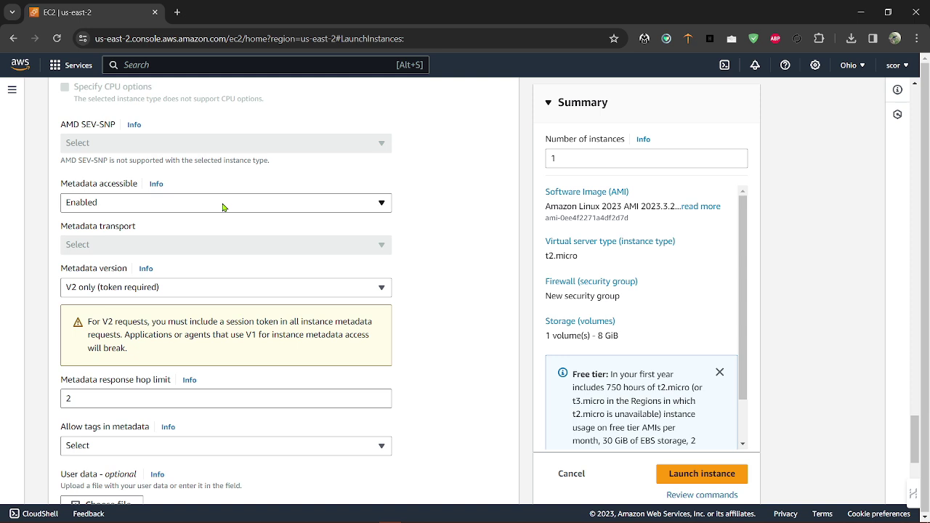
pyautogui.scroll(-4, 223, 208)
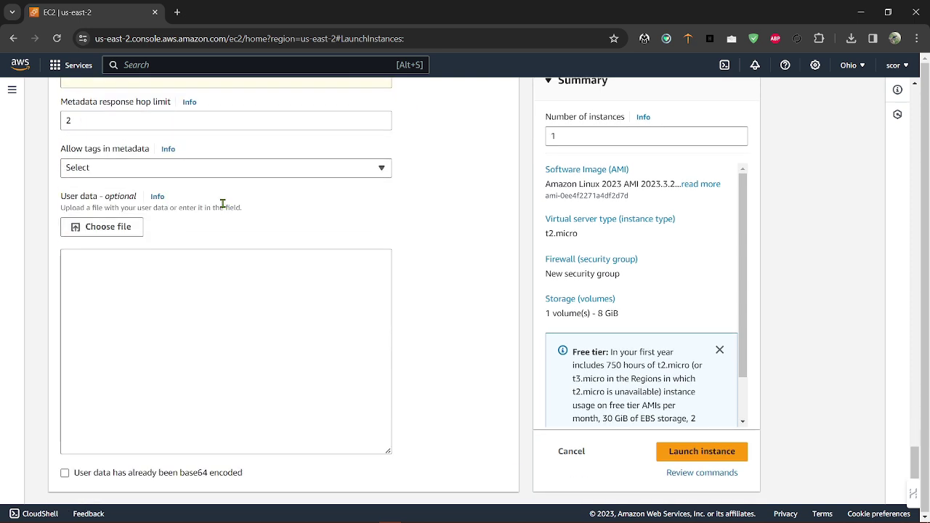
pyautogui.moveTo(102, 200); pyautogui.dragTo(62, 201)
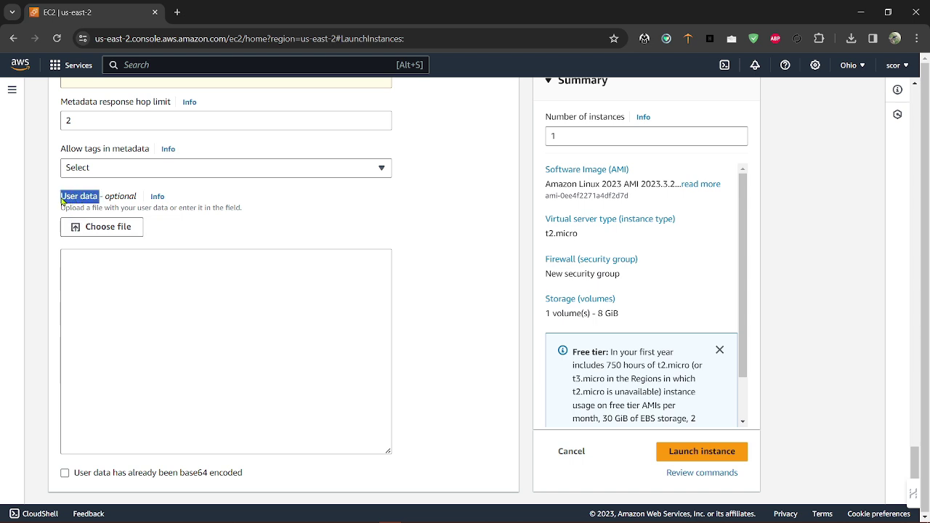
pyautogui.click(189, 242)
pyautogui.click(188, 276)
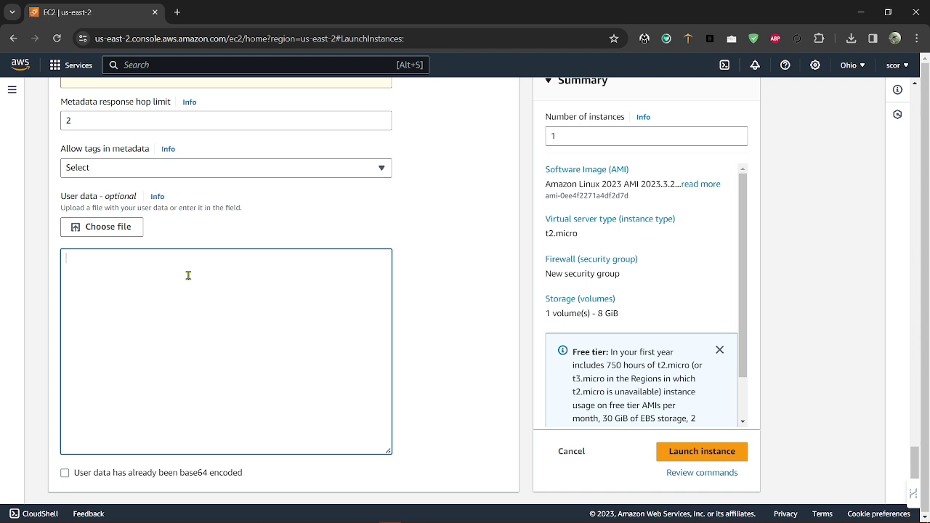
pyautogui.write('#1')
pyautogui.press('BackSpace')
pyautogui.write('!/bin/bash')
pyautogui.click(118, 233)
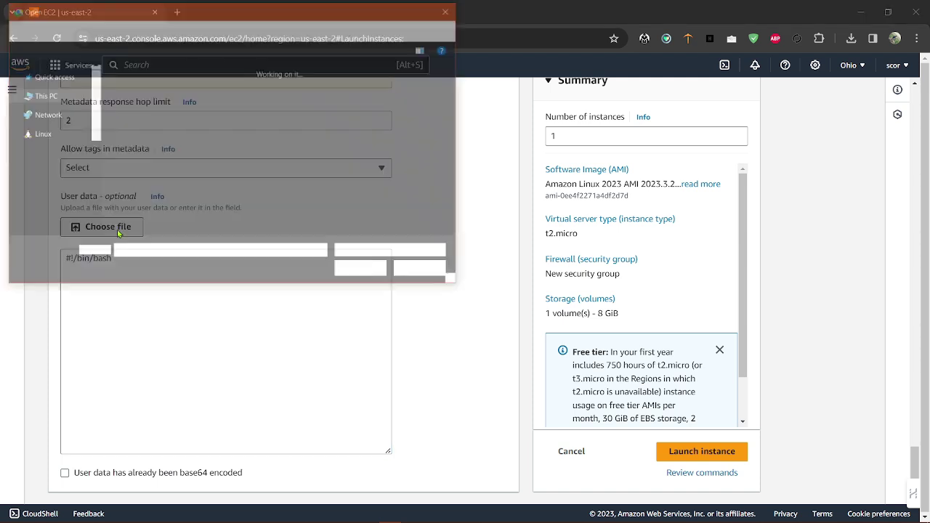
pyautogui.click(424, 271)
# - Add the commands yum update -y and yum install nginx -y to the user data script on separate lines
pyautogui.click(90, 280)
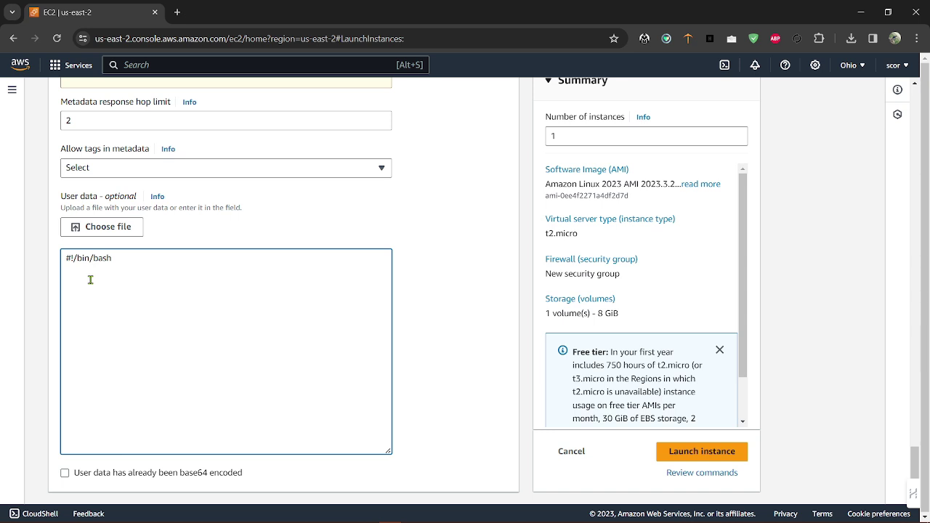
pyautogui.write('yum ')
pyautogui.write('update -')
pyautogui.write('y  ')
pyautogui.write('yum ')
pyautogui.write('install')
pyautogui.write(' nginx ')
pyautogui.write('-y')
# - Finish the user data script with systemctl enable --now nginx and try to launch the instance
pyautogui.write('system')
pyautogui.write('ctl')
pyautogui.write(' enable ')
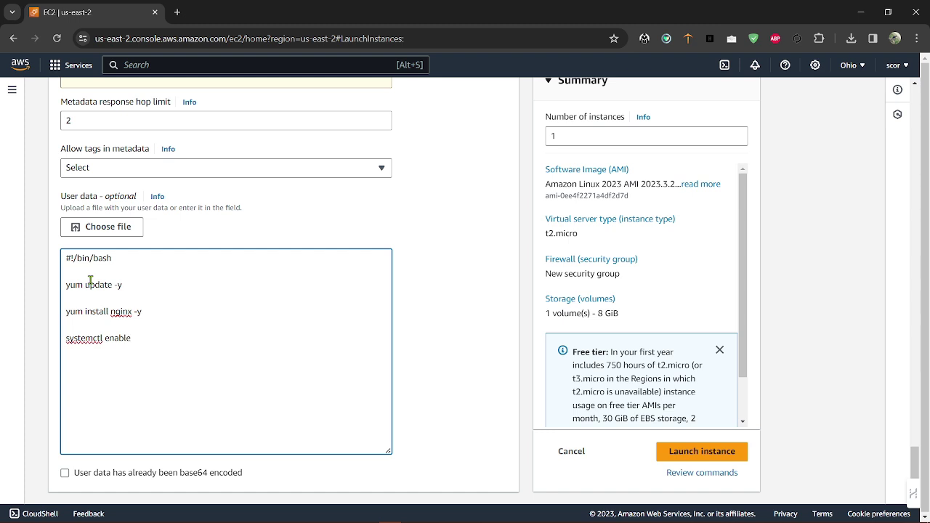
pyautogui.write('--now nginx')
pyautogui.click(674, 452)
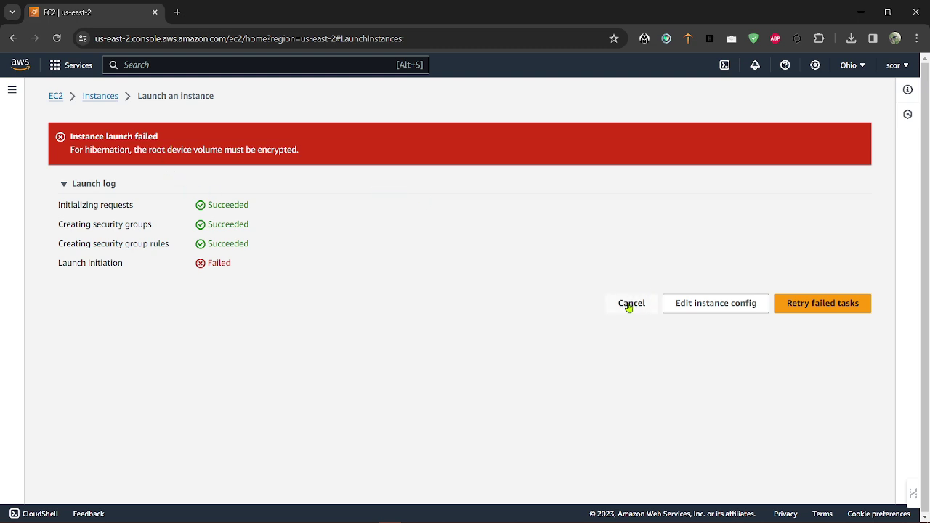
# - Return to editing the instance configuration and expand the root volume's details in the advanced storage view
pyautogui.click(688, 305)
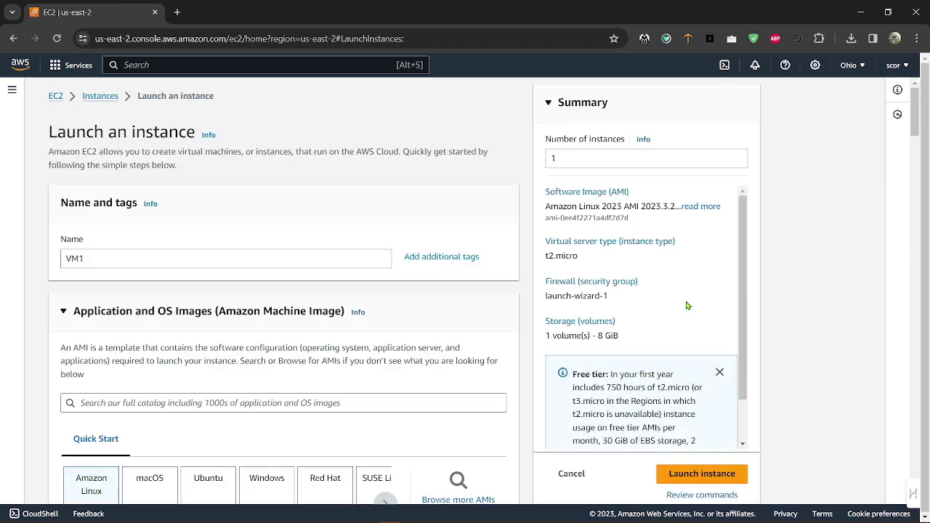
pyautogui.scroll(-5, 357, 285)
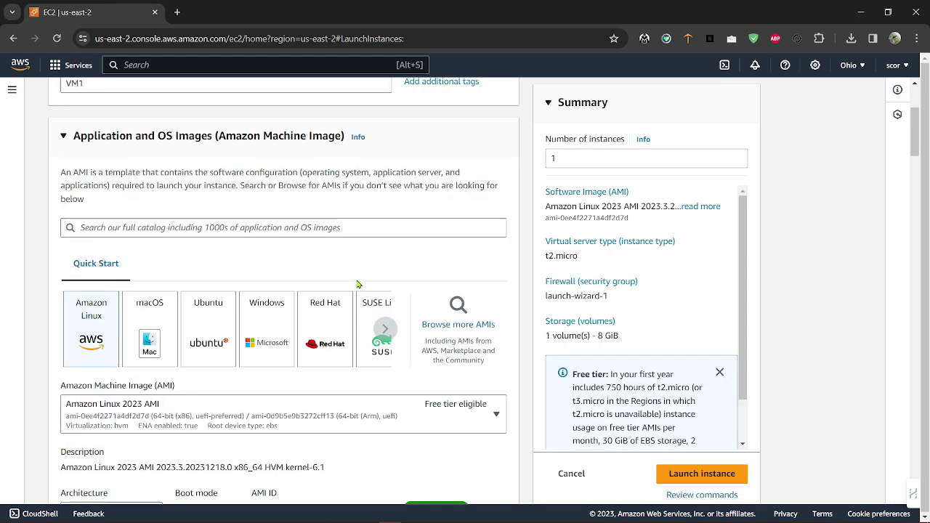
pyautogui.scroll(-3, 335, 346)
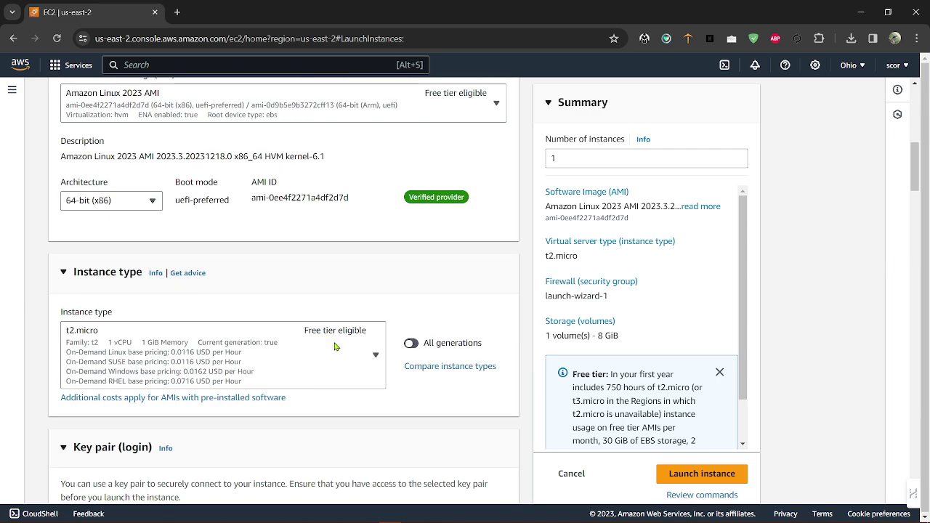
pyautogui.scroll(-8, 335, 347)
pyautogui.scroll(-5, 335, 346)
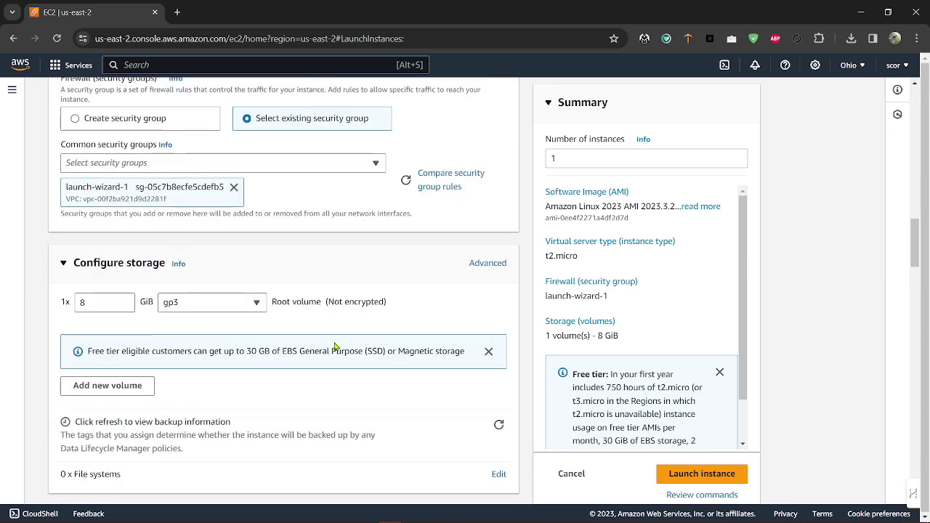
pyautogui.moveTo(305, 185); pyautogui.dragTo(273, 186)
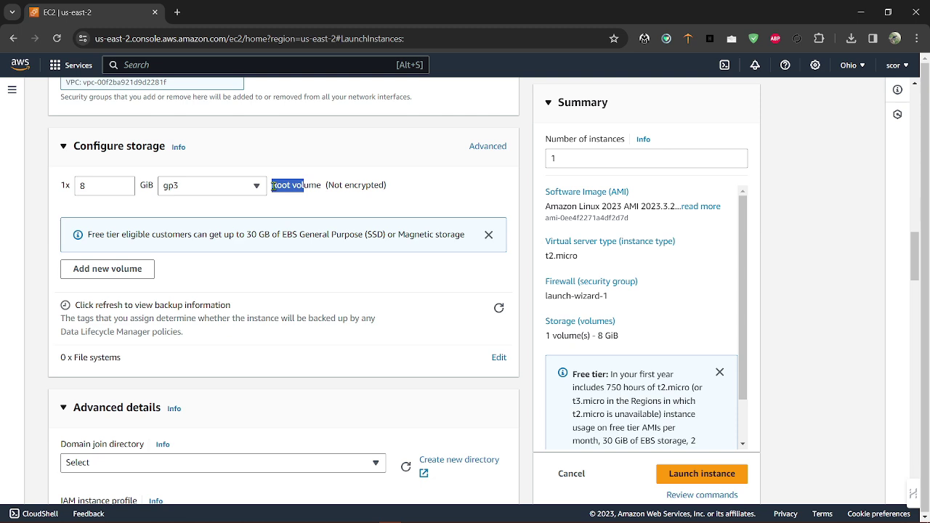
pyautogui.click(315, 187)
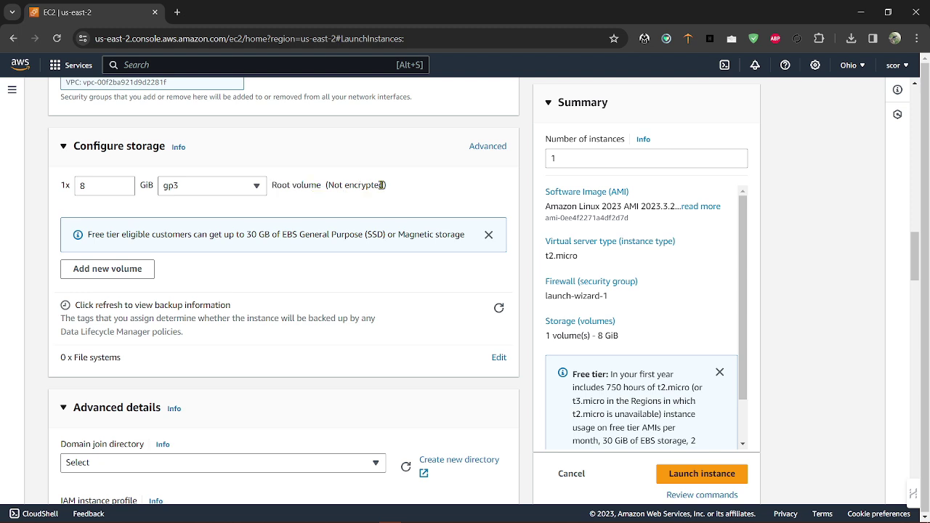
pyautogui.moveTo(384, 185); pyautogui.dragTo(272, 188)
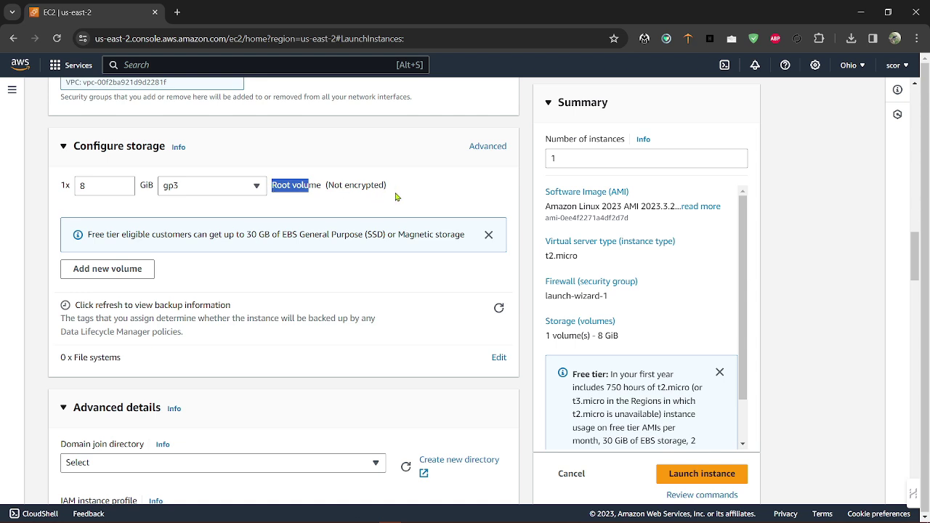
pyautogui.click(496, 152)
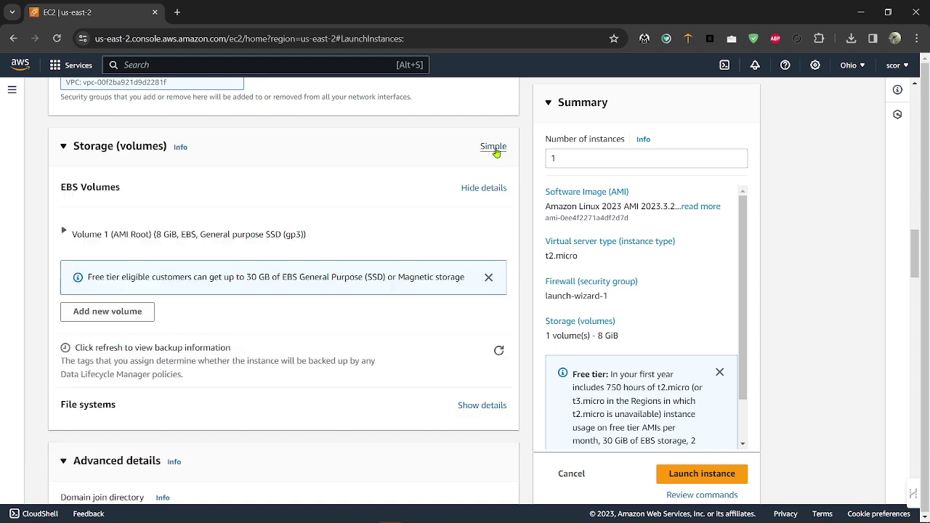
pyautogui.click(64, 234)
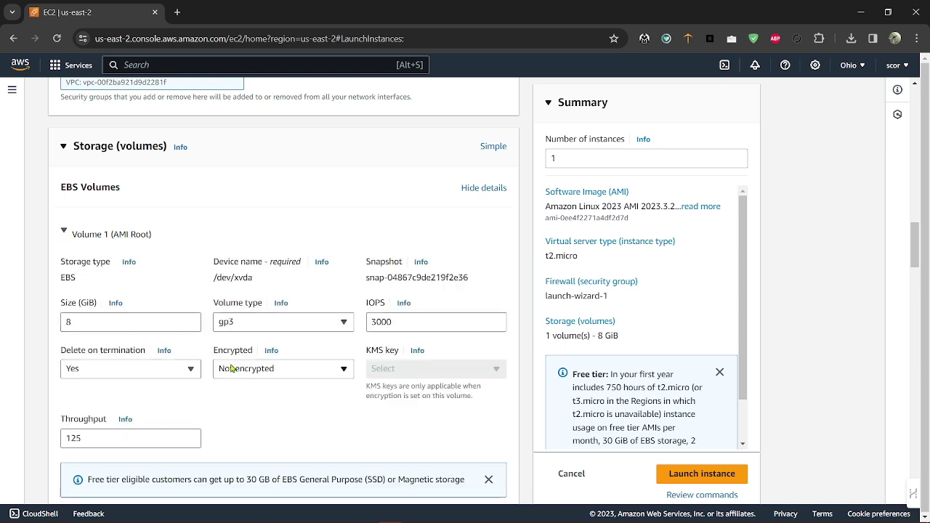
# - Set the root volume to Encrypted using the (default) aws/ebs KMS key
pyautogui.click(259, 369)
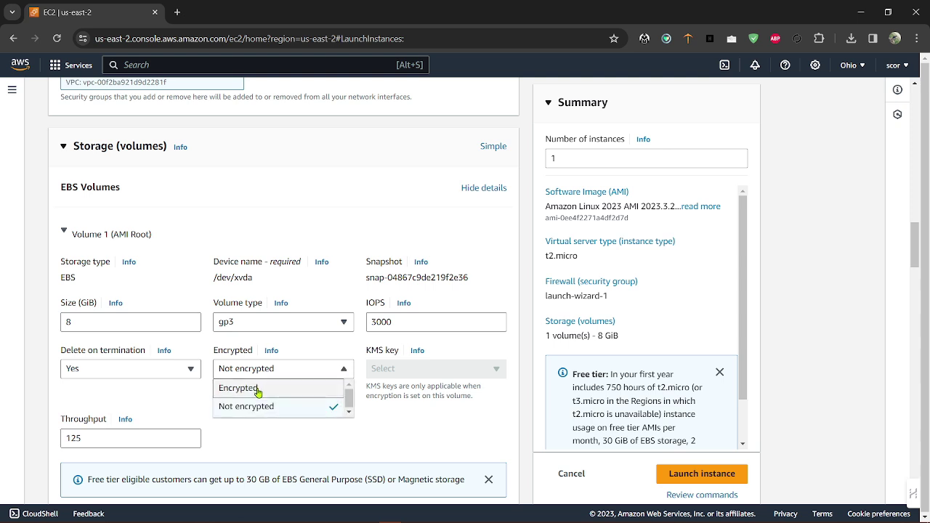
pyautogui.click(239, 389)
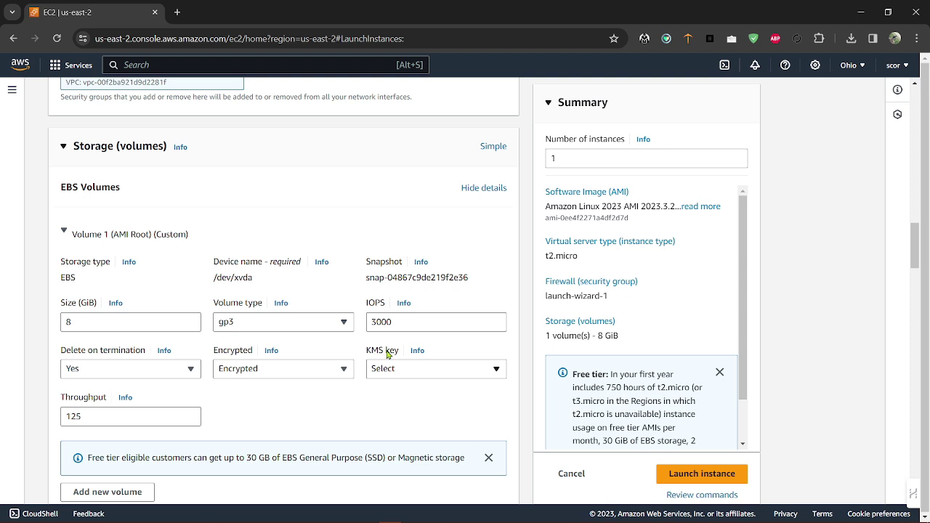
pyautogui.click(393, 372)
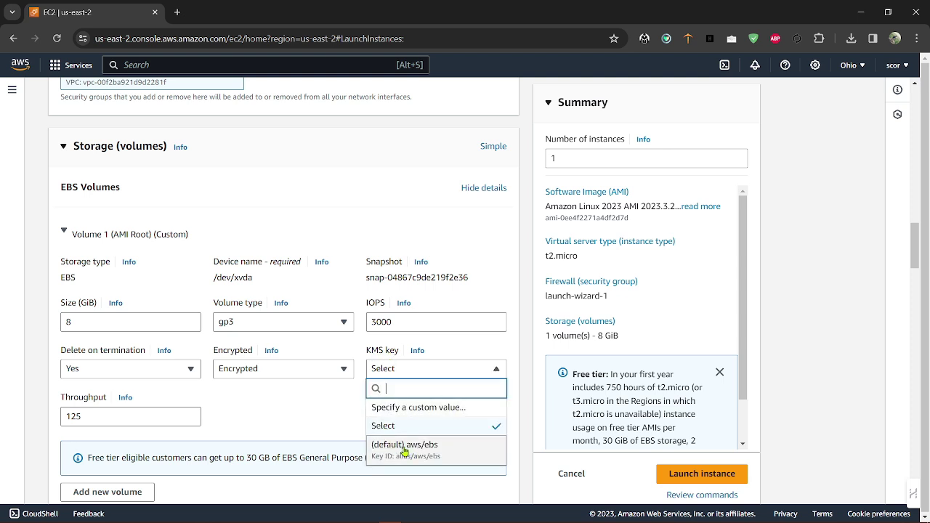
pyautogui.click(396, 450)
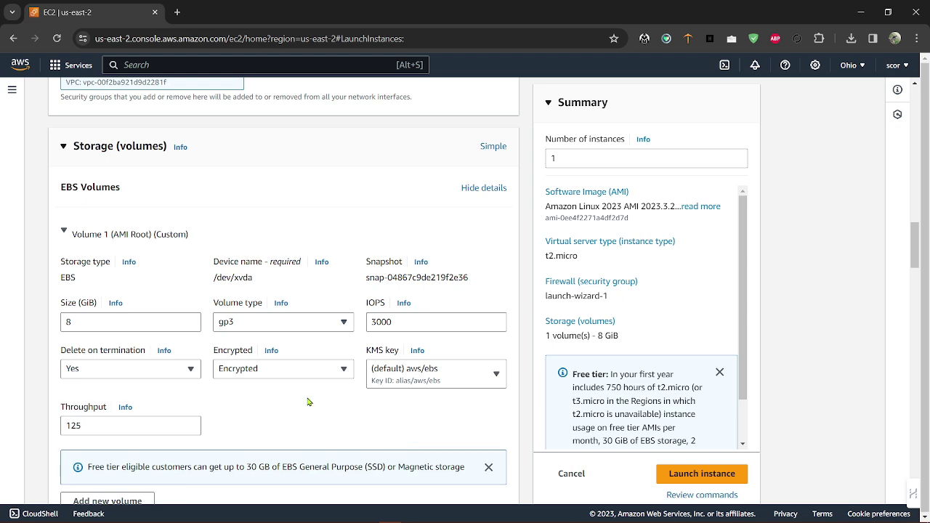
# - Check the remaining advanced details and launch the instance with the encrypted root volume
pyautogui.scroll(-6, 308, 401)
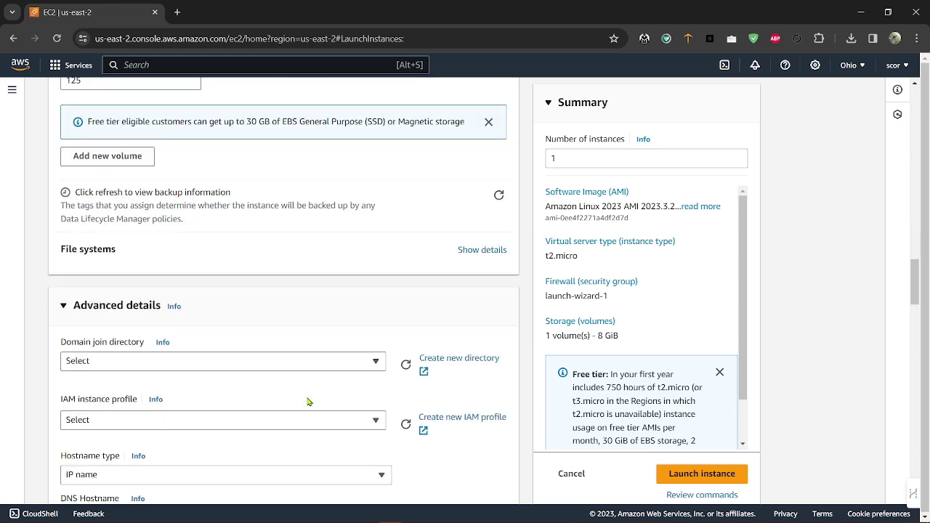
pyautogui.scroll(-5, 308, 401)
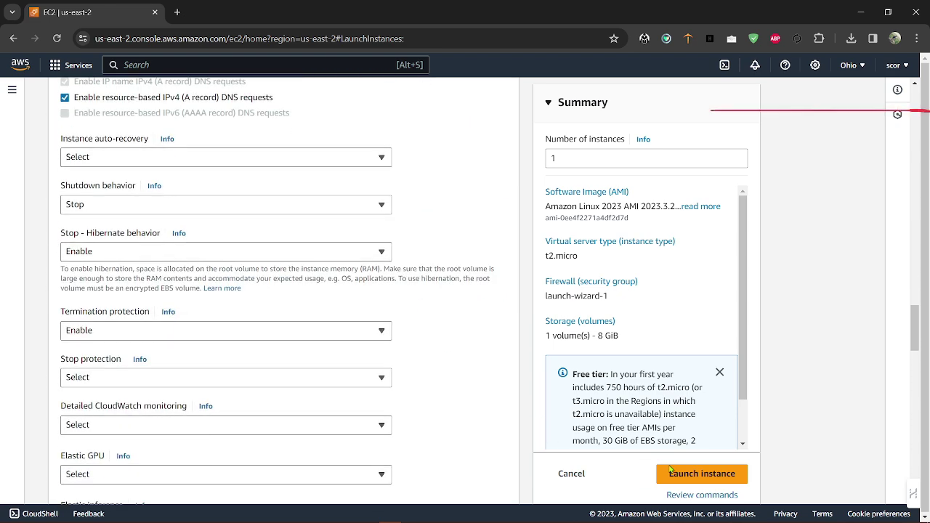
pyautogui.click(719, 477)
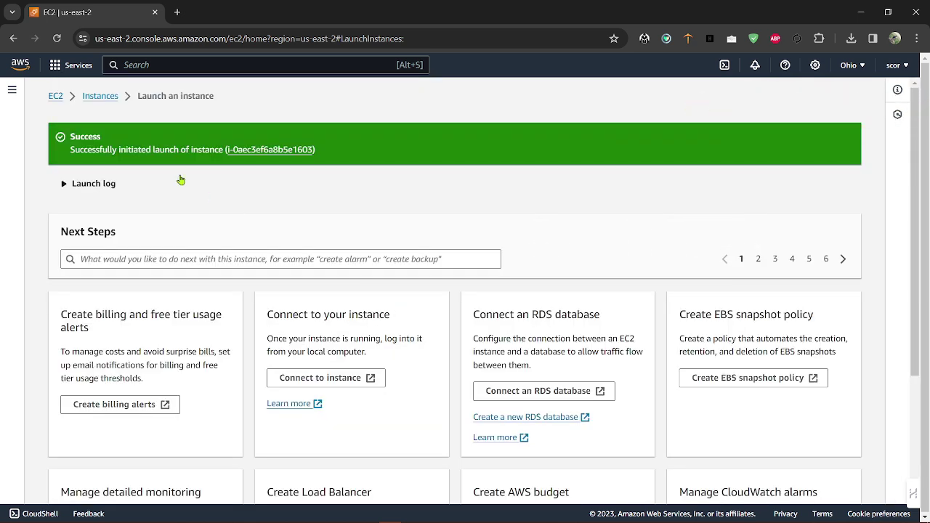
# - Open the instances list, filter it by Instance state = running, and select VM1
pyautogui.click(102, 97)
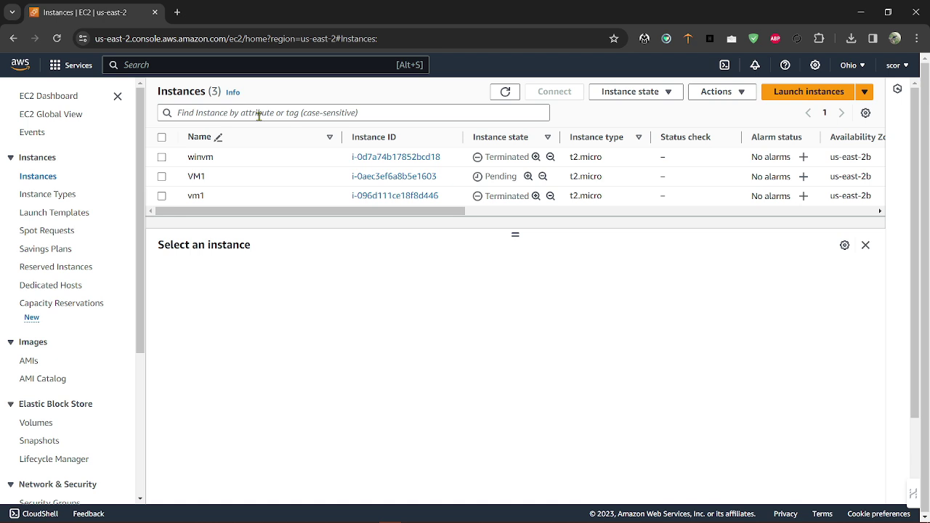
pyautogui.click(262, 113)
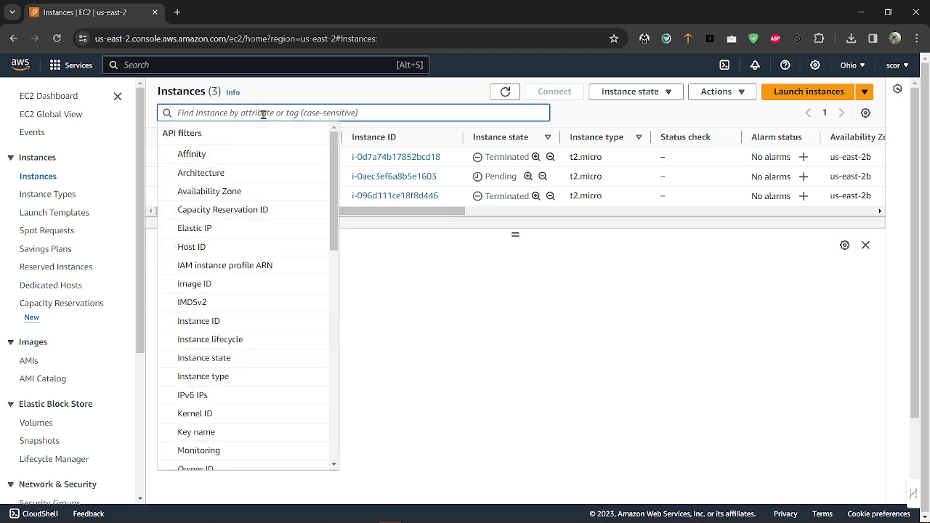
pyautogui.click(218, 359)
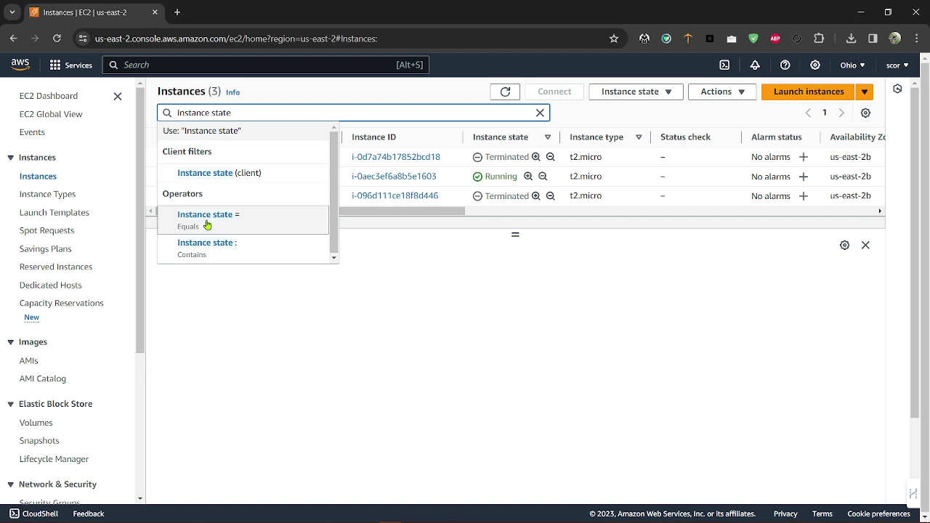
pyautogui.click(207, 218)
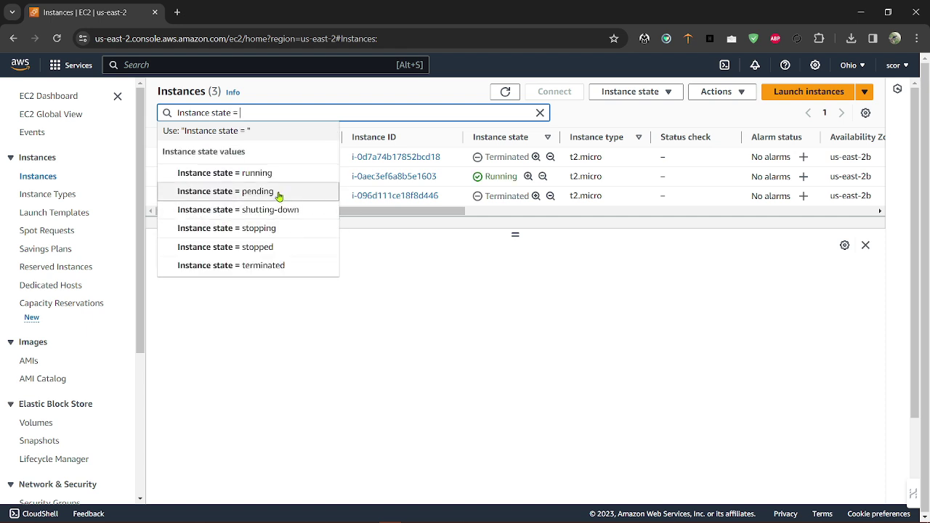
pyautogui.click(229, 179)
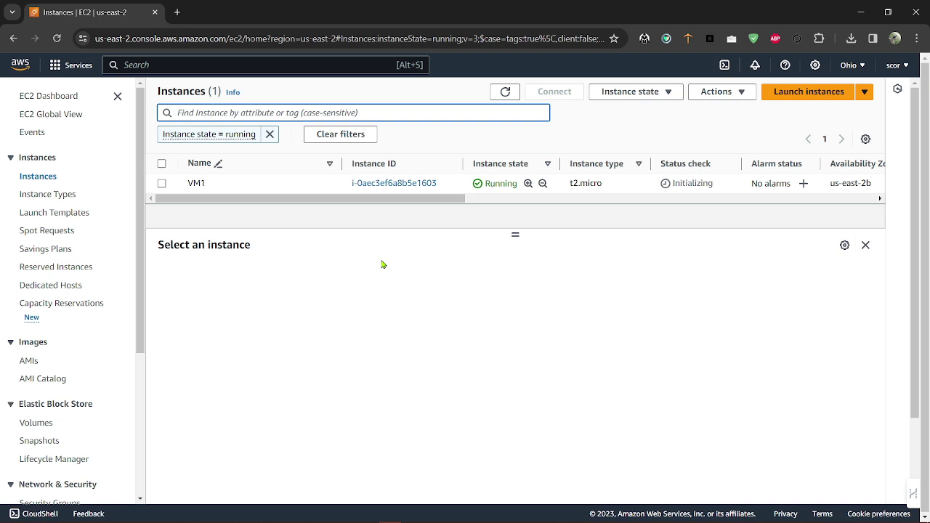
pyautogui.click(162, 184)
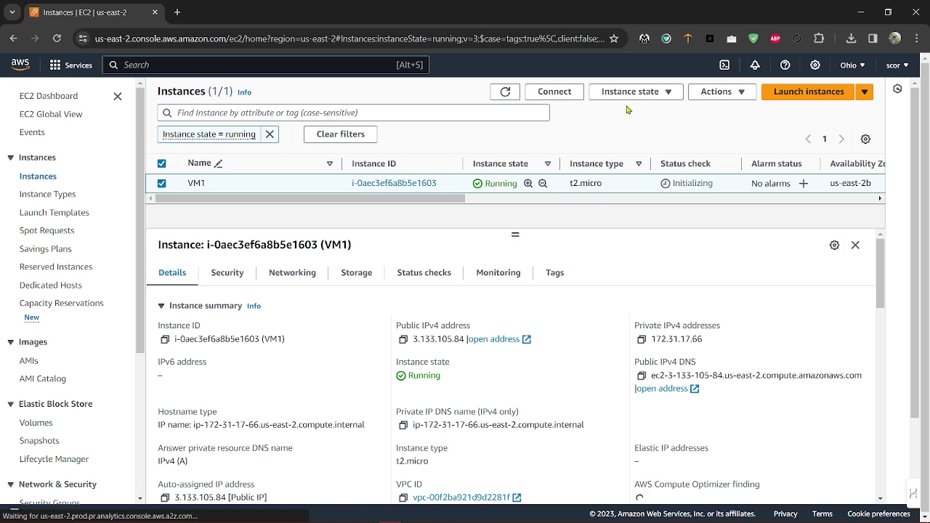
# - Try to terminate the VM1 instance and dismiss the resulting notice
pyautogui.click(651, 96)
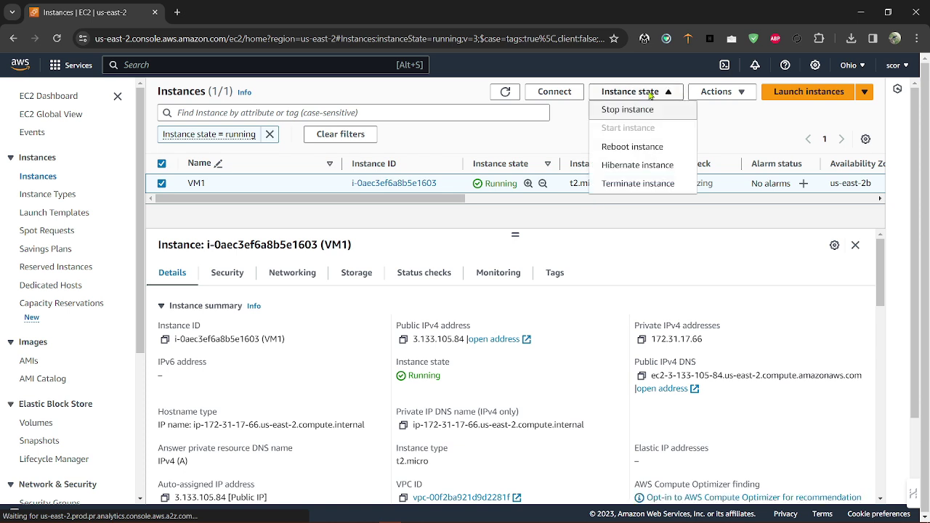
pyautogui.click(625, 183)
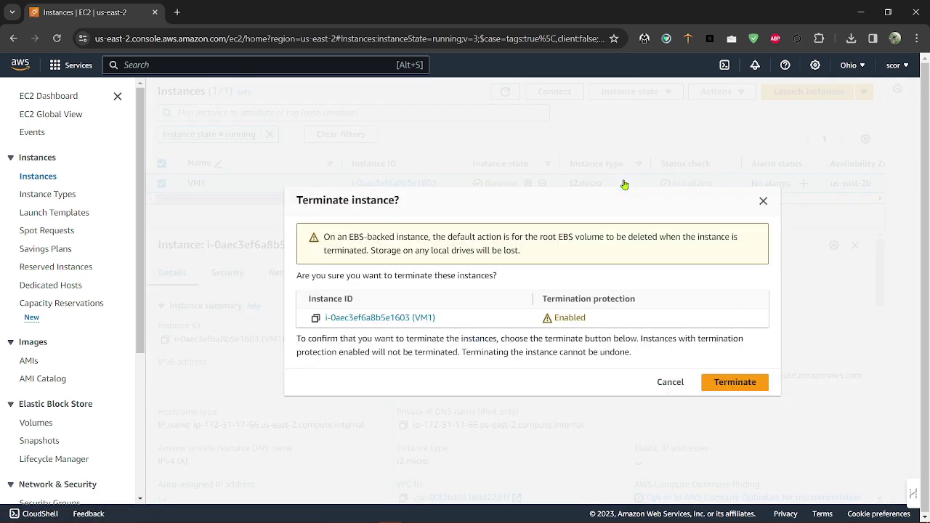
pyautogui.click(725, 381)
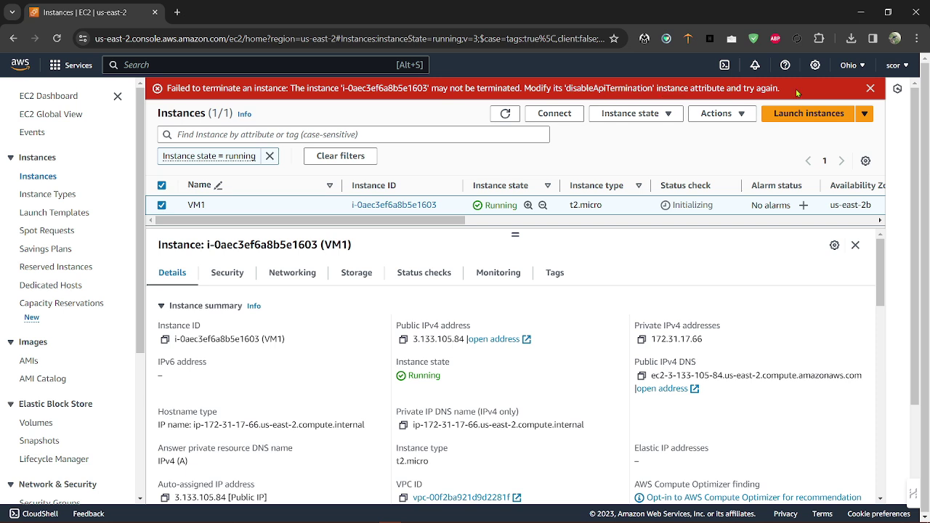
pyautogui.click(871, 88)
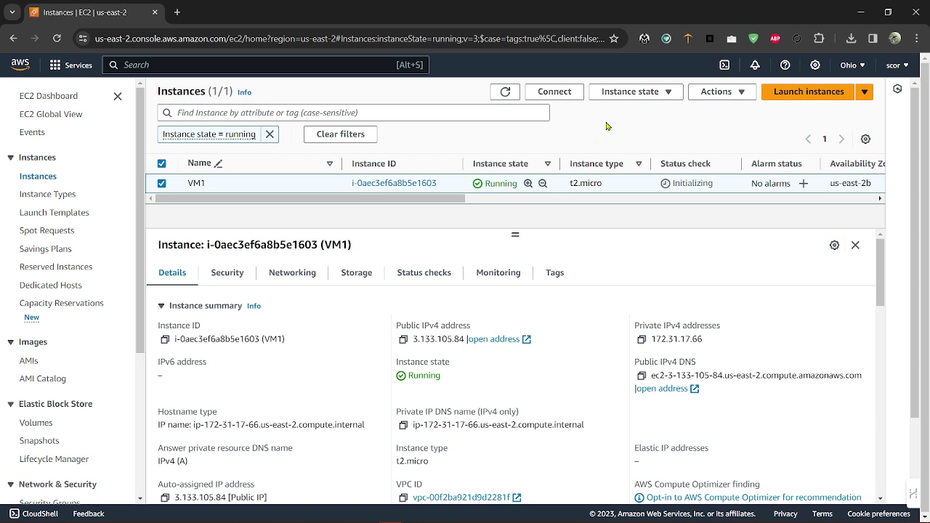
pyautogui.click(645, 97)
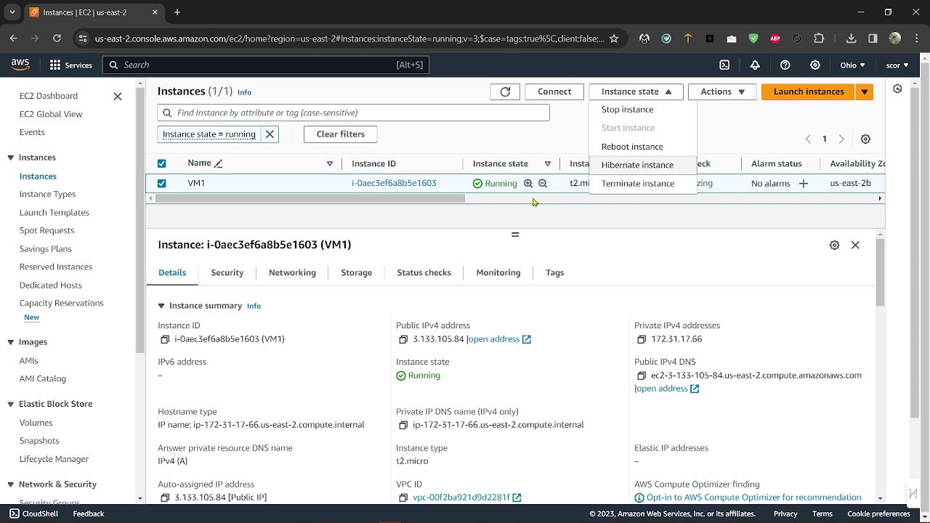
pyautogui.click(512, 218)
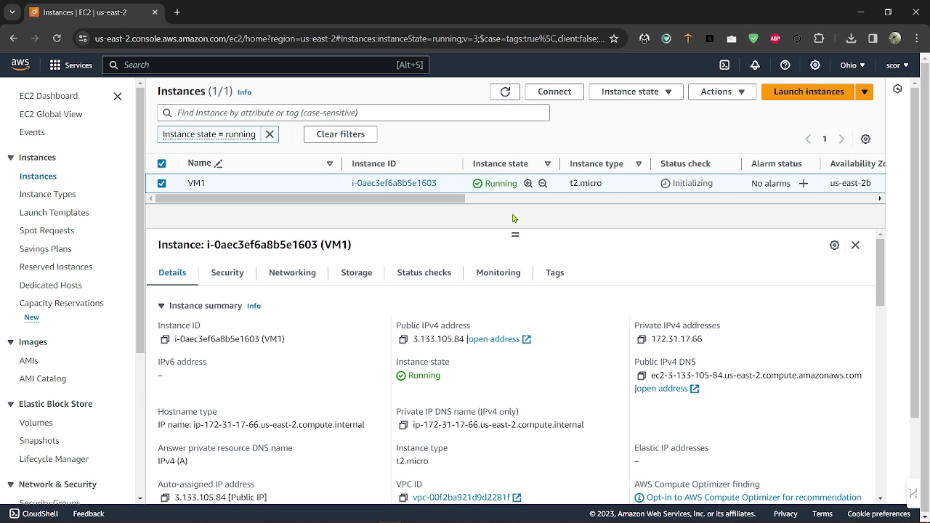
pyautogui.click(644, 92)
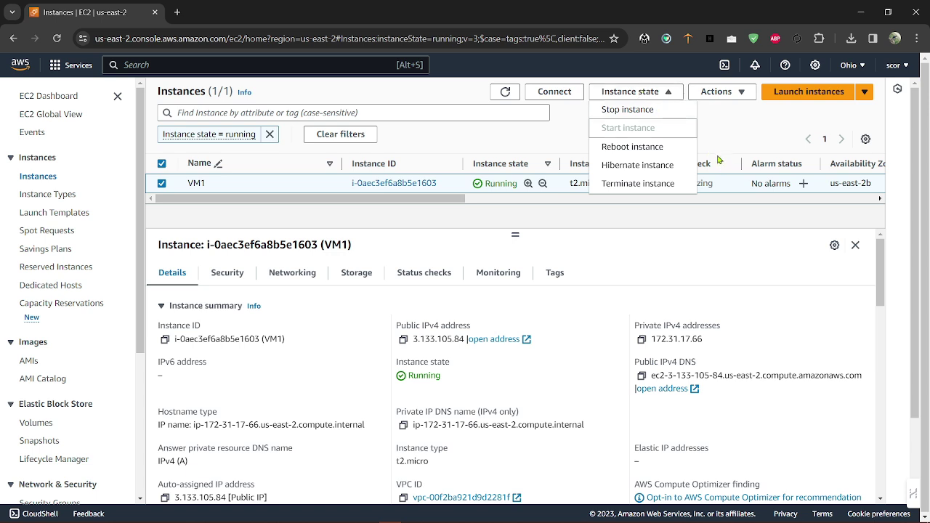
pyautogui.click(627, 220)
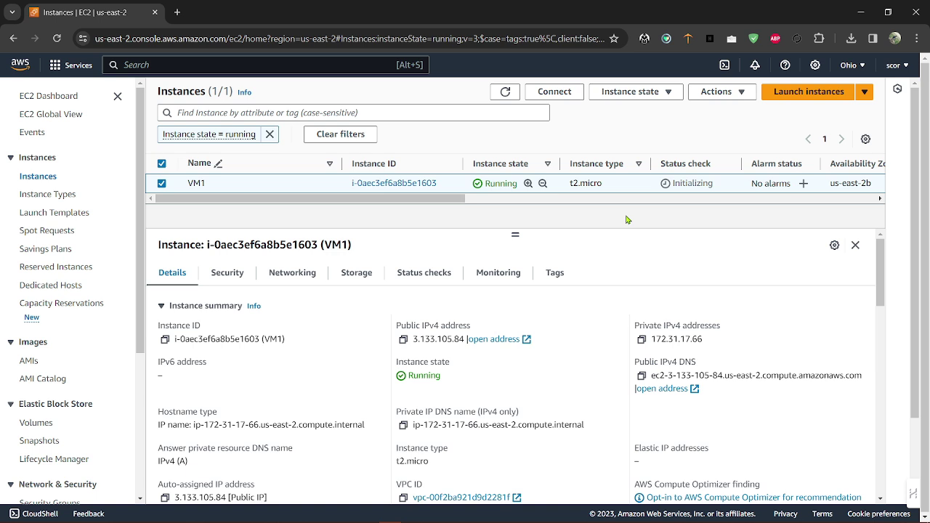
# - Refresh the instances and check VM1's web server by loading its copied public IPv4 address in a separate browser tab, then close that tab
pyautogui.click(505, 92)
pyautogui.click(404, 339)
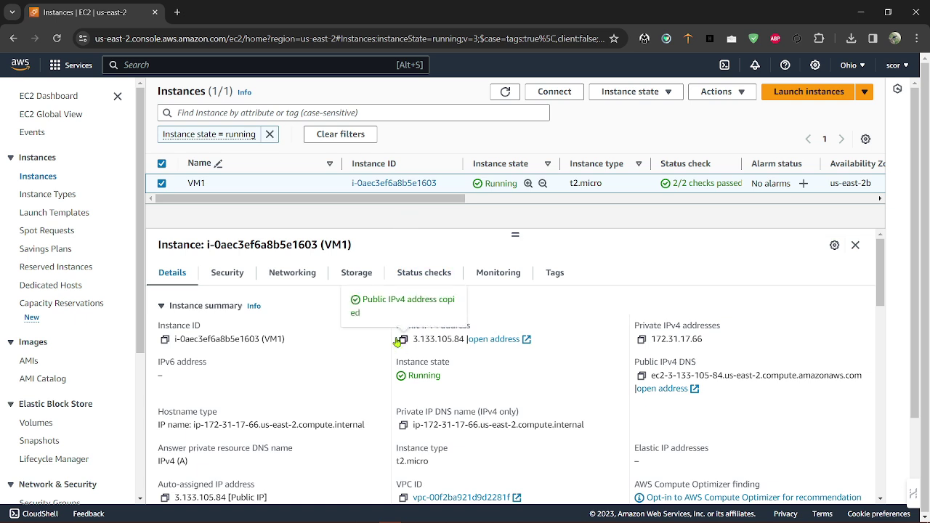
pyautogui.click(177, 12)
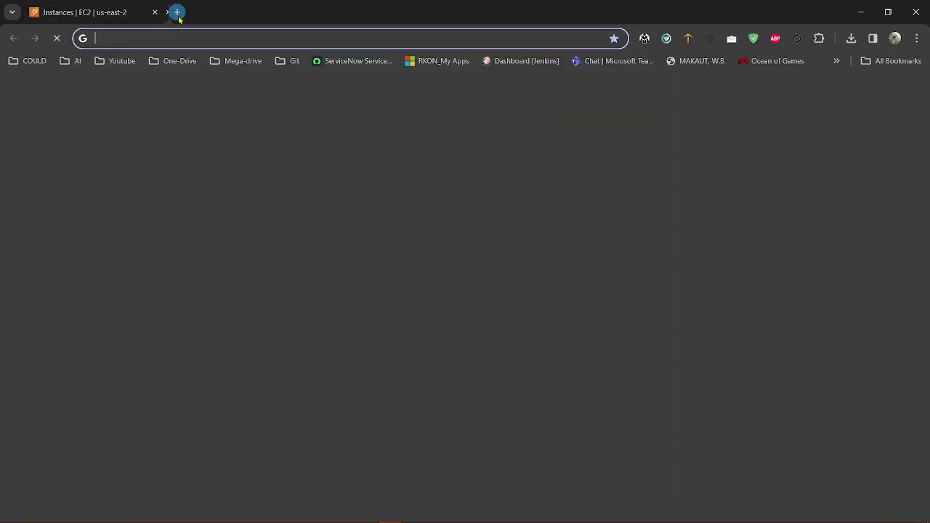
pyautogui.hotkey('ctrl', 'v')
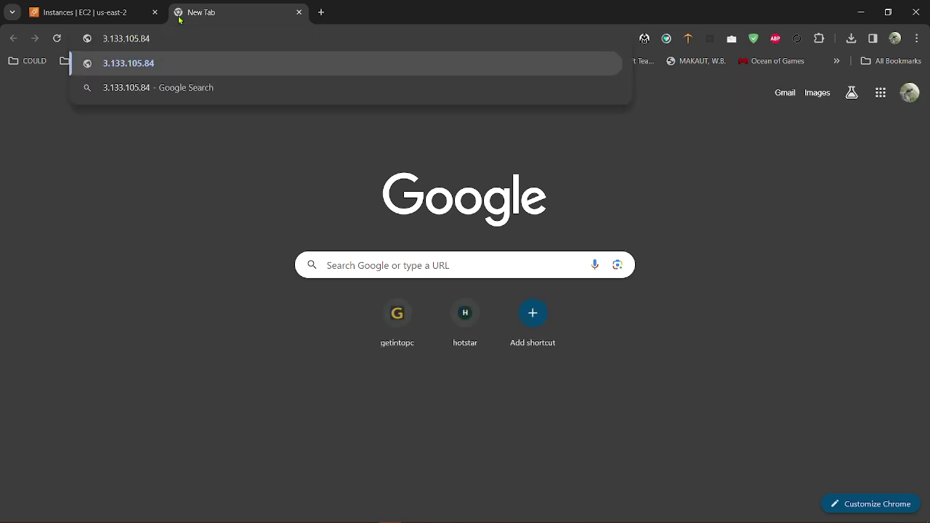
pyautogui.press('Return')
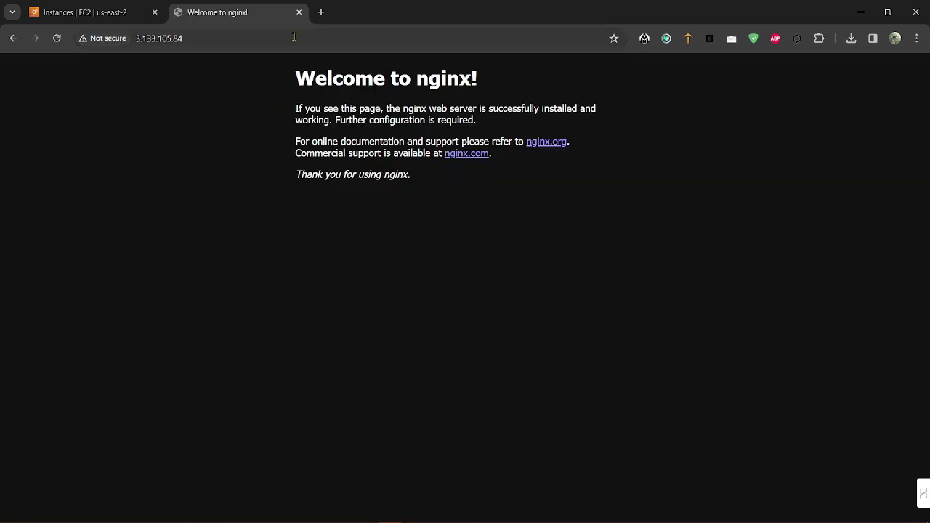
pyautogui.click(298, 12)
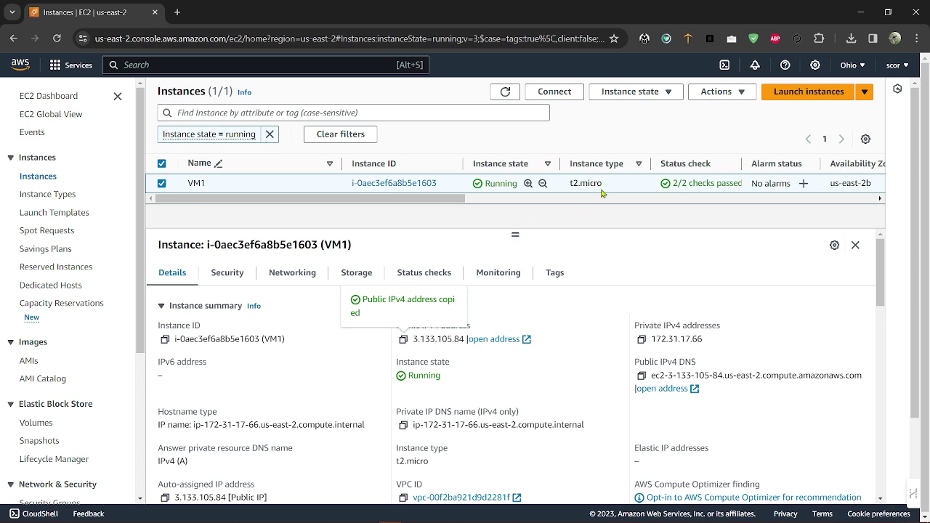
# - Disable termination protection for VM1 and save the change
pyautogui.click(711, 95)
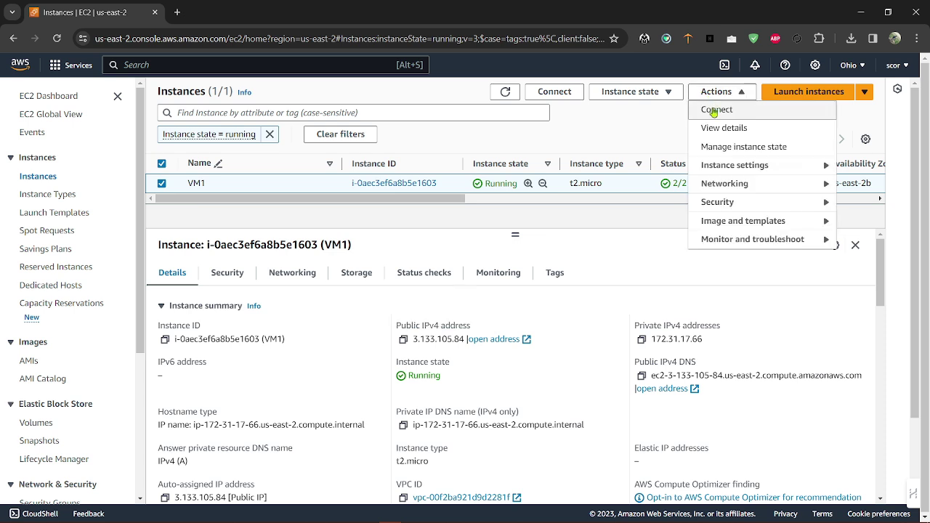
pyautogui.moveTo(716, 169)
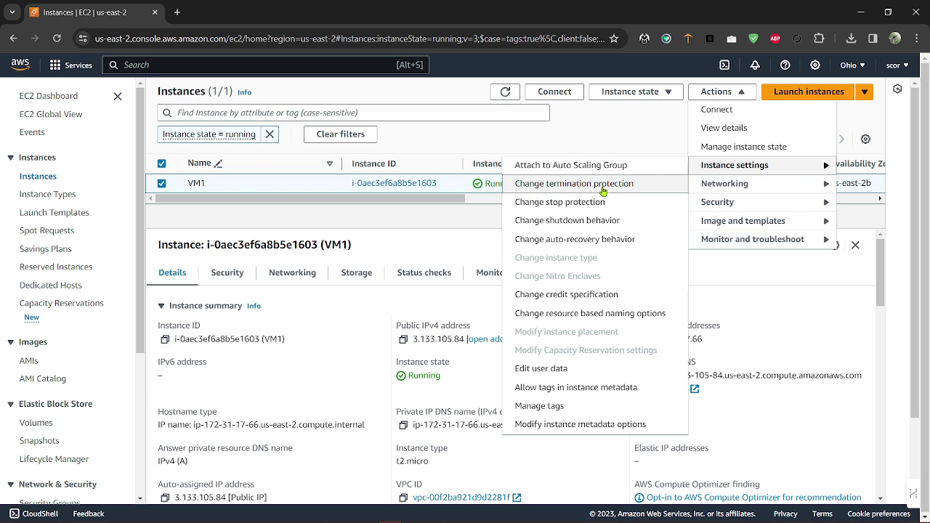
pyautogui.click(564, 185)
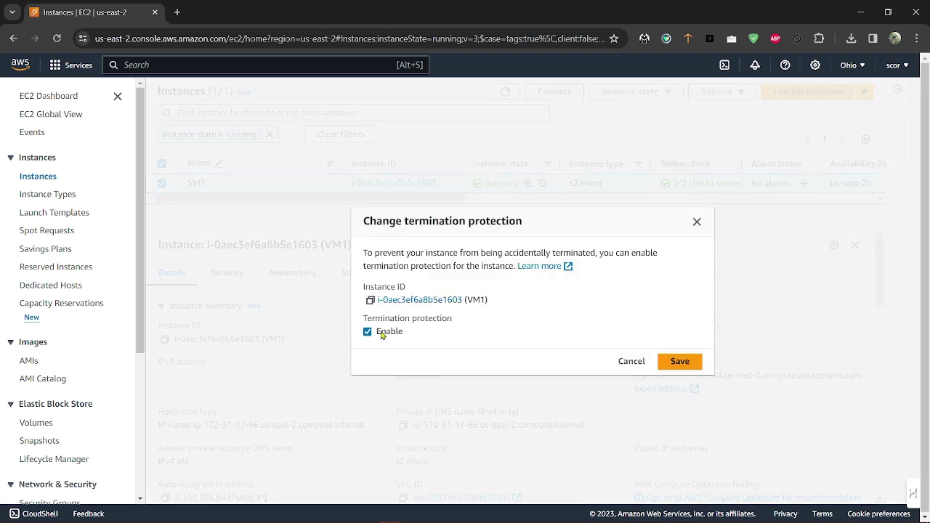
pyautogui.click(382, 334)
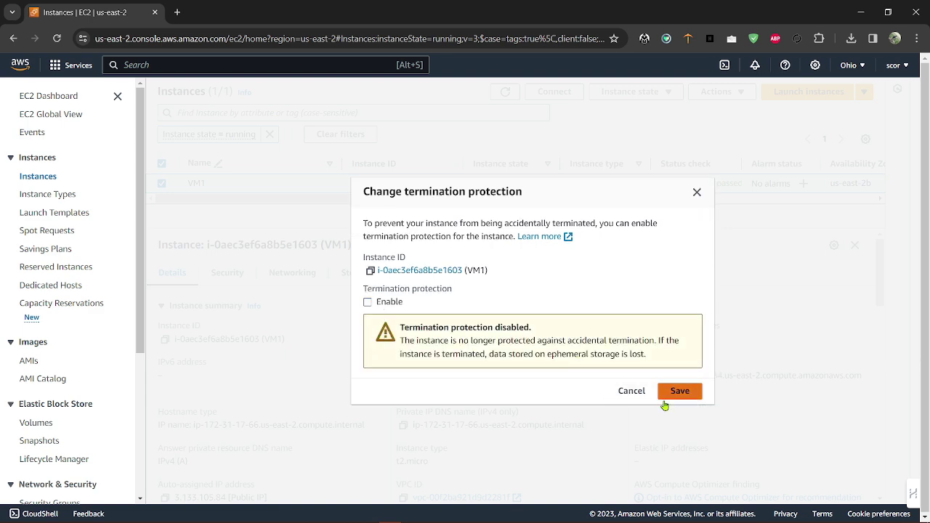
pyautogui.click(689, 392)
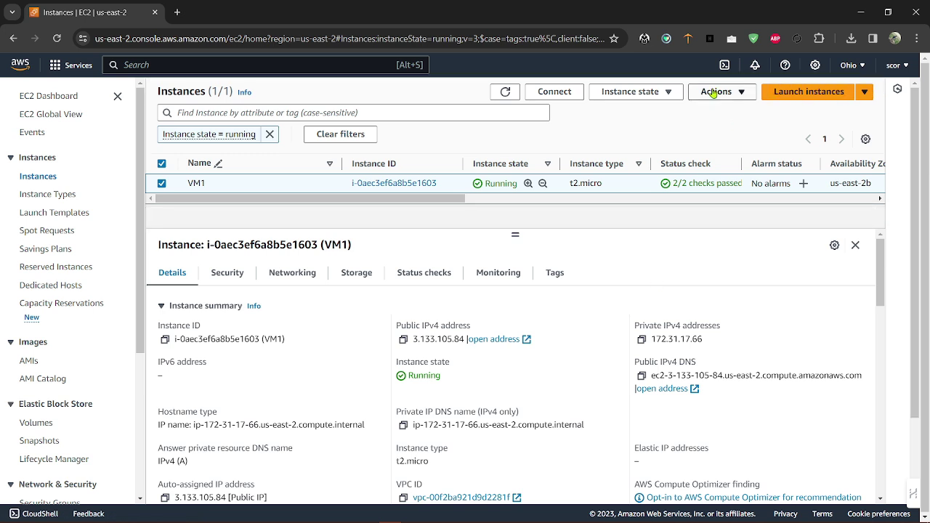
# - Examine VM1's instance state settings, its instance summary, and the available instance settings, networking, security, image and troubleshooting actions
pyautogui.click(714, 94)
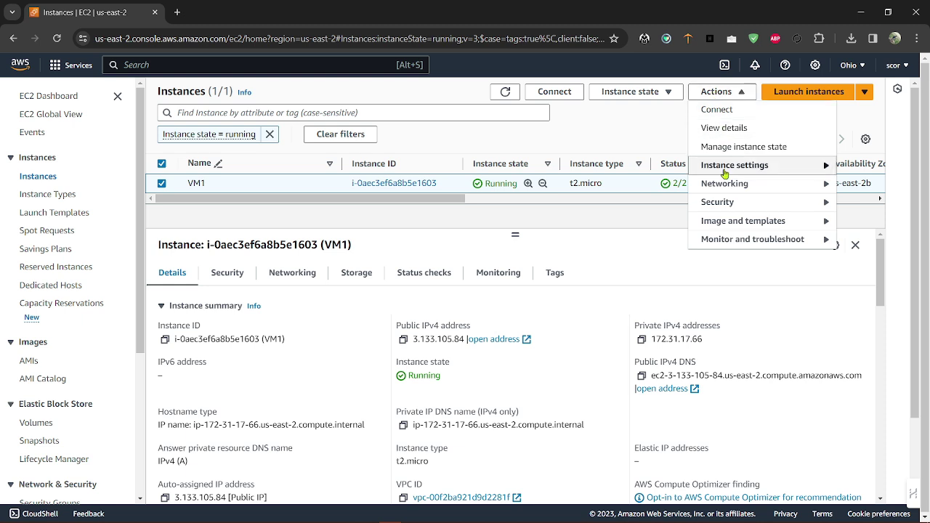
pyautogui.moveTo(727, 166)
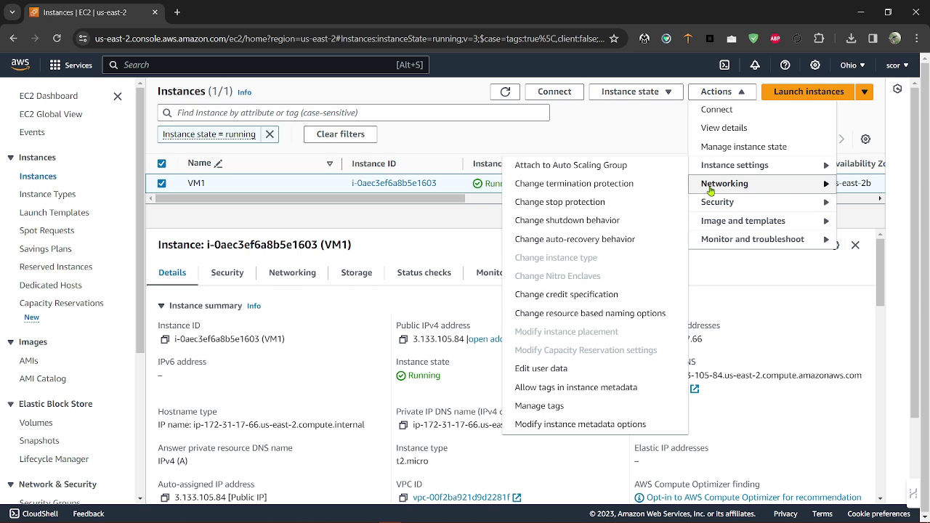
pyautogui.click(743, 147)
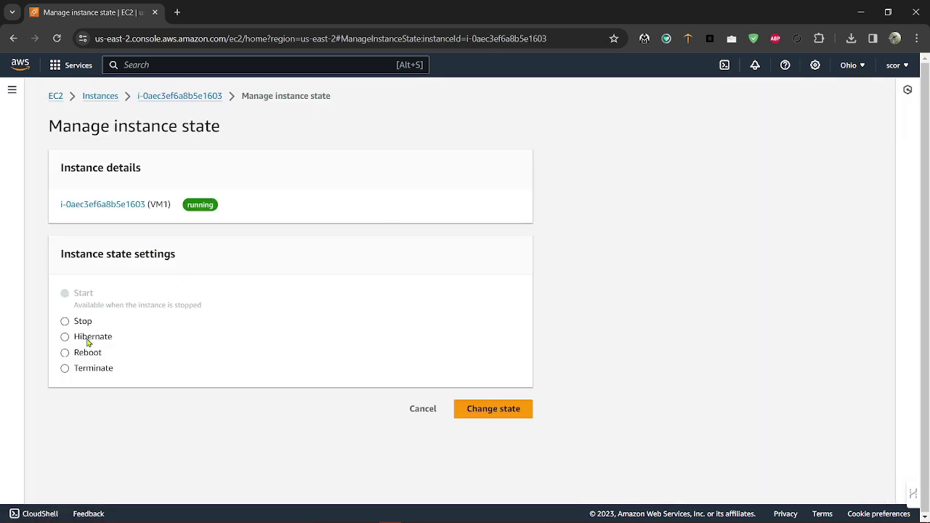
pyautogui.click(168, 100)
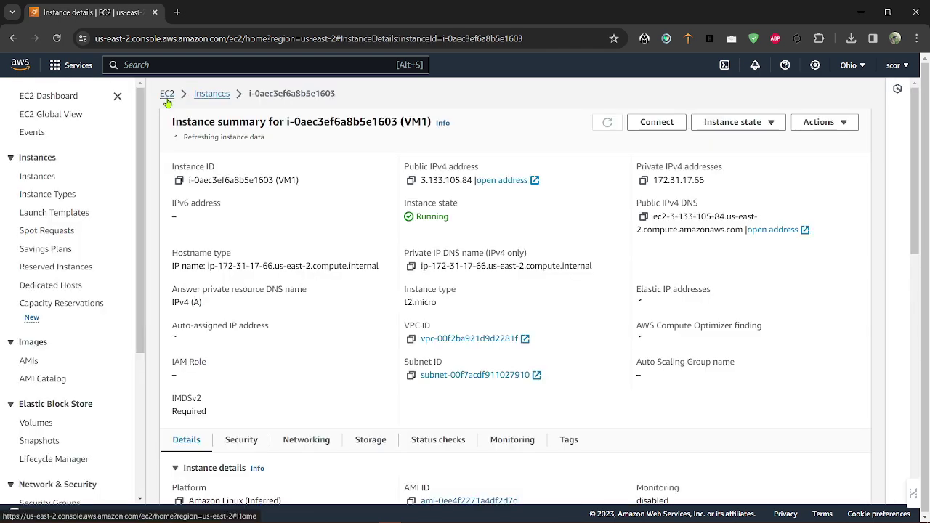
pyautogui.click(828, 124)
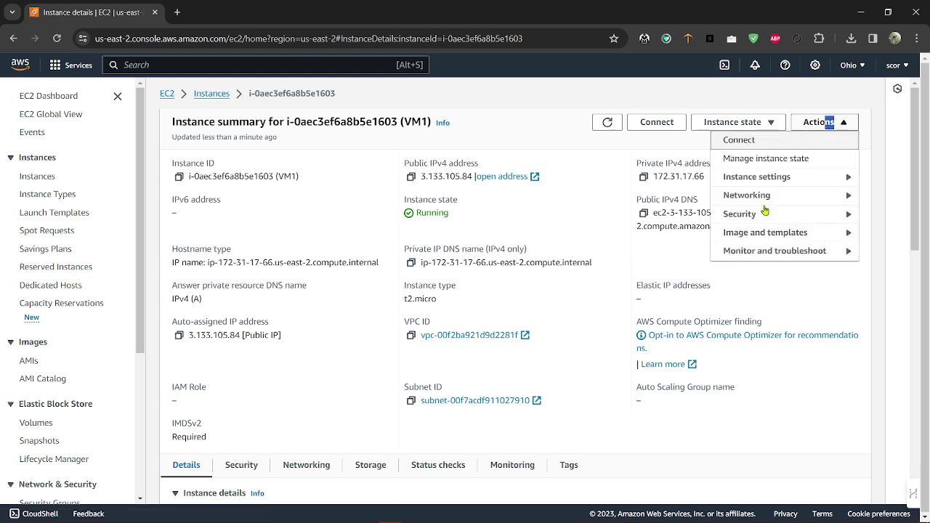
pyautogui.moveTo(755, 199)
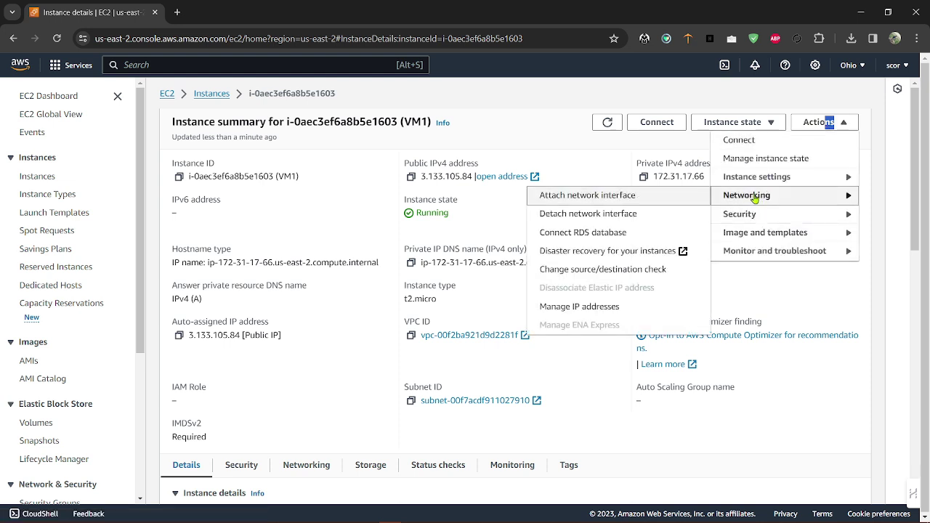
pyautogui.moveTo(754, 215)
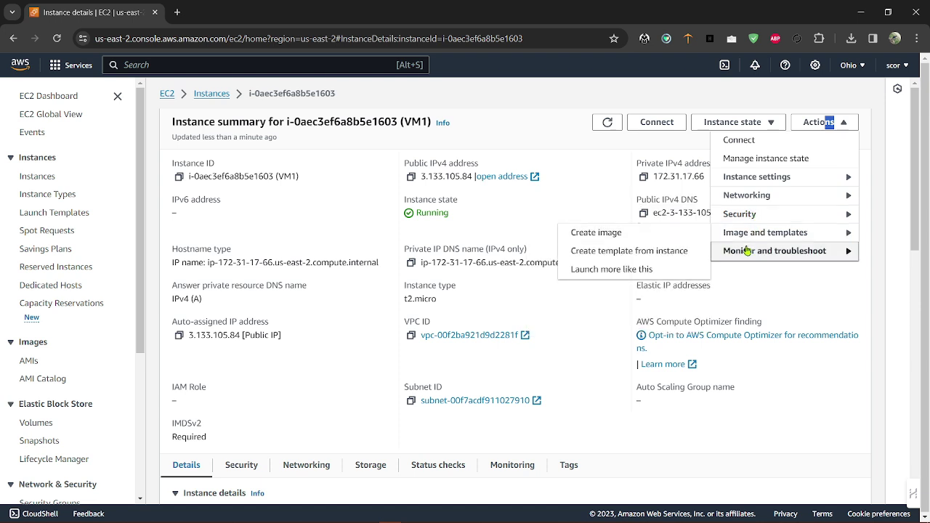
pyautogui.moveTo(747, 251)
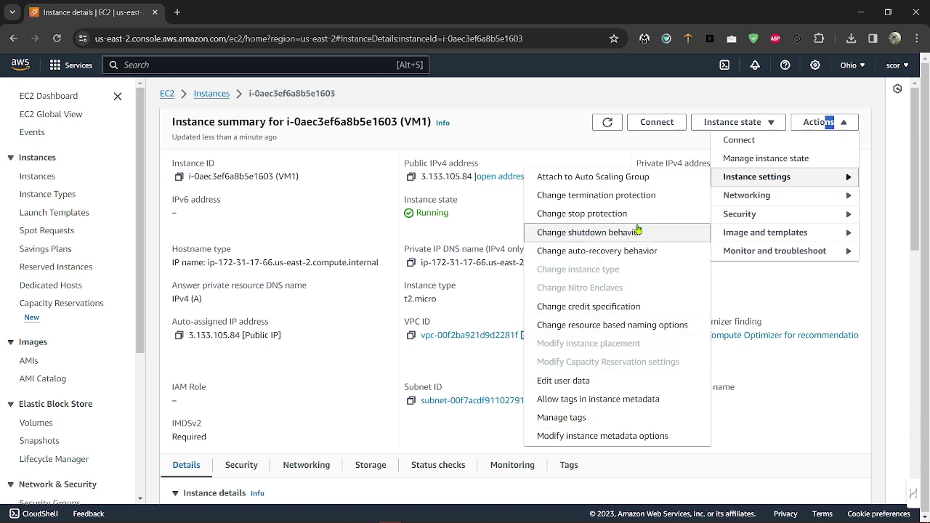
# - Return to the instances list, select VM1 and open its user data settings
pyautogui.click(203, 97)
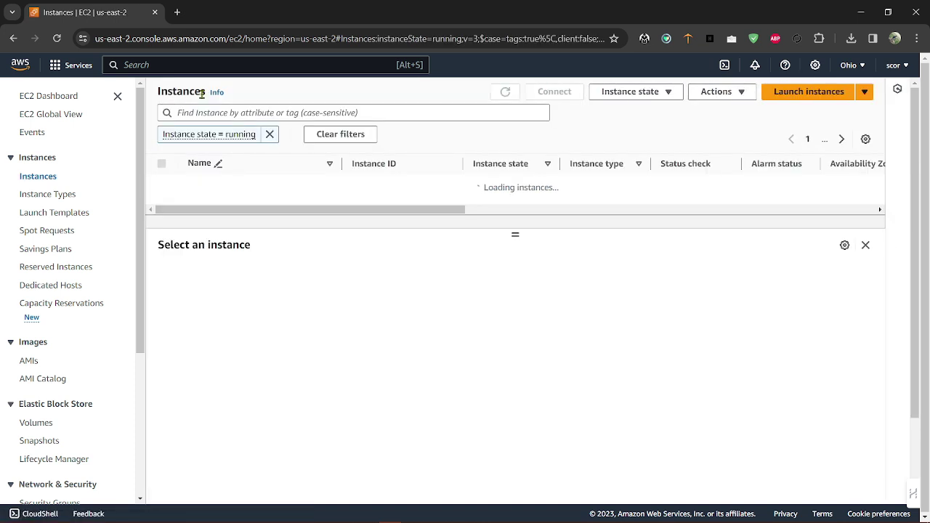
pyautogui.click(162, 185)
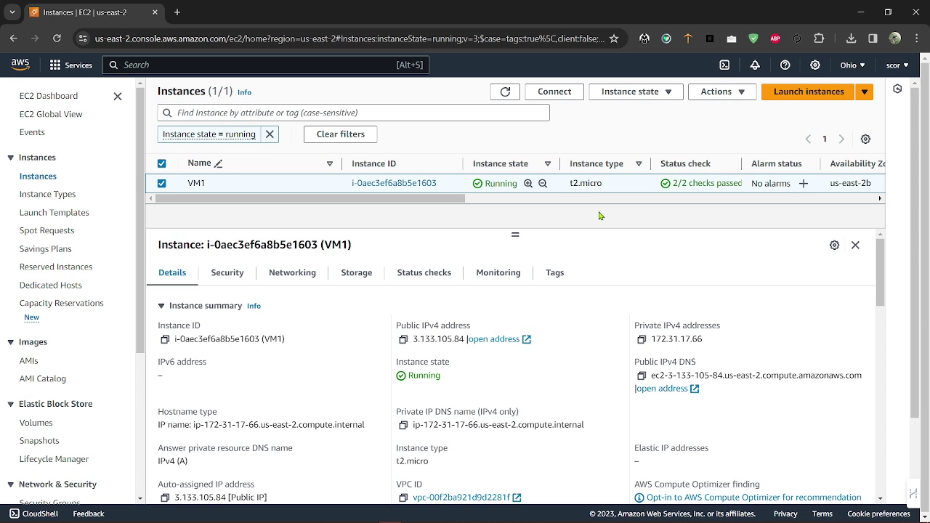
pyautogui.click(731, 93)
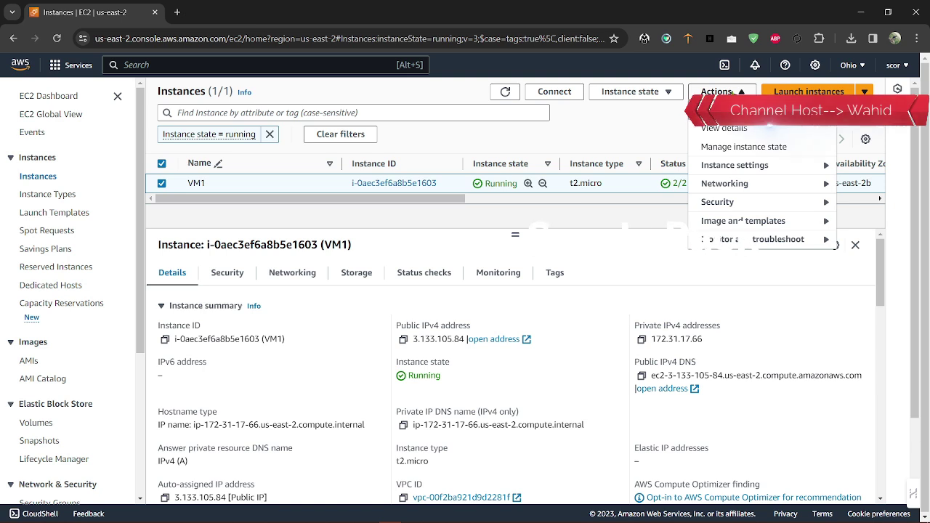
pyautogui.moveTo(733, 164)
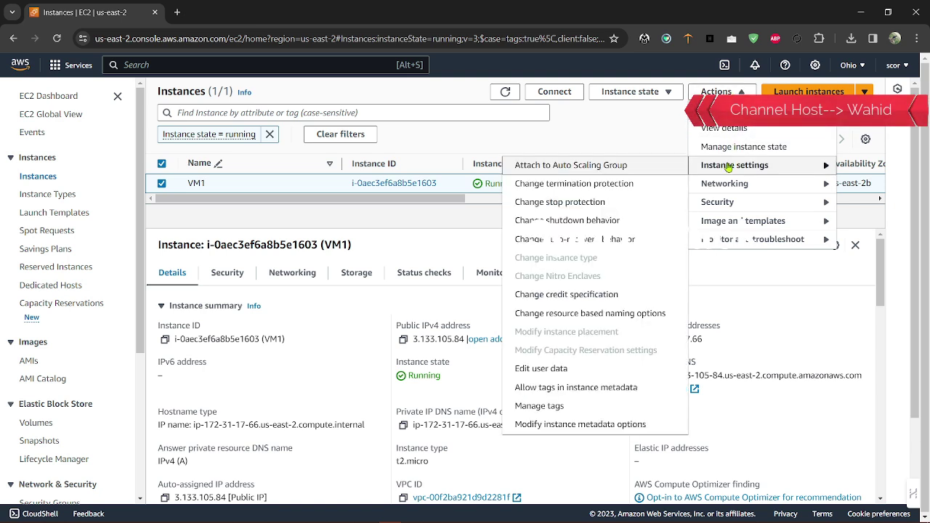
pyautogui.click(559, 372)
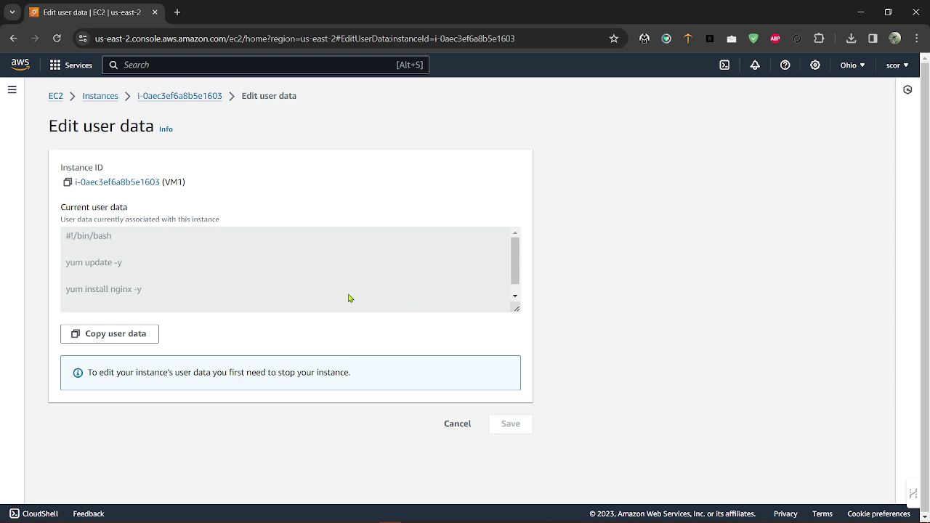
# - Review VM1's current user data script, copy the user data, and return to the instances list
pyautogui.moveTo(145, 287); pyautogui.dragTo(65, 235)
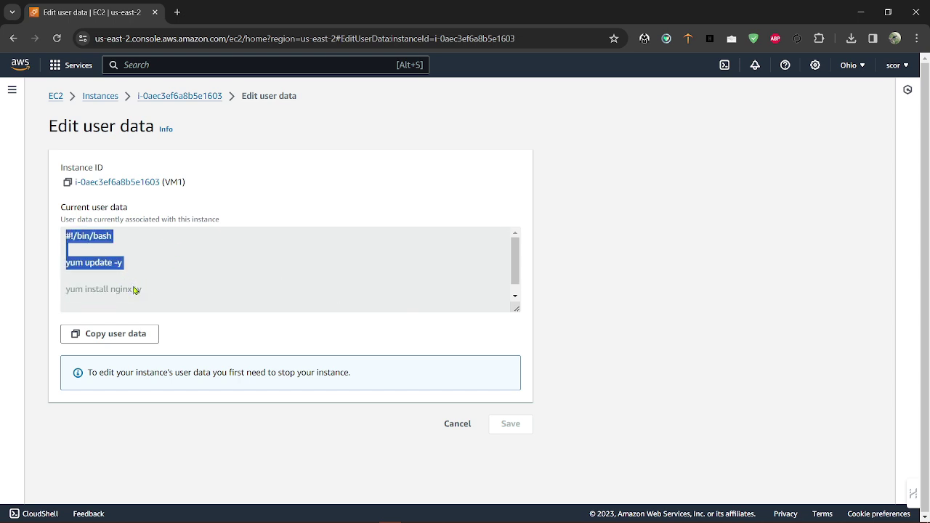
pyautogui.moveTo(150, 298); pyautogui.dragTo(62, 240)
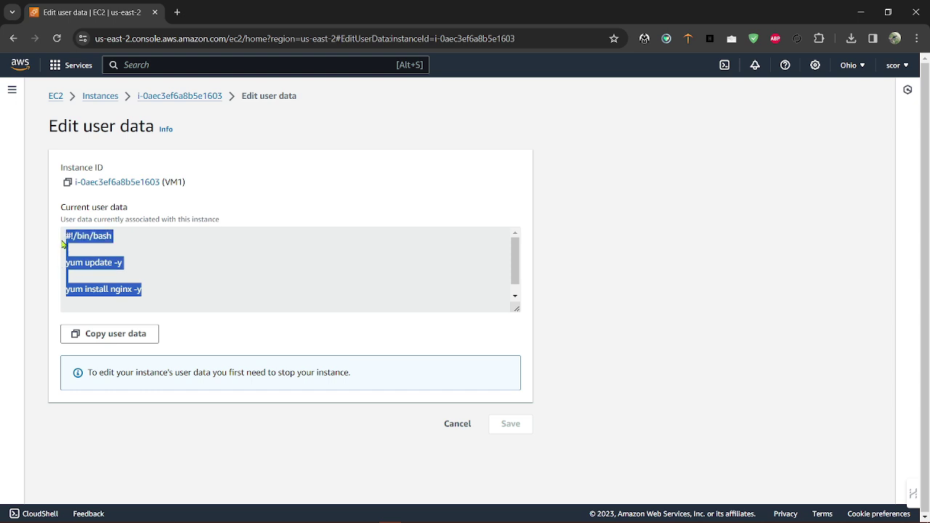
pyautogui.click(151, 266)
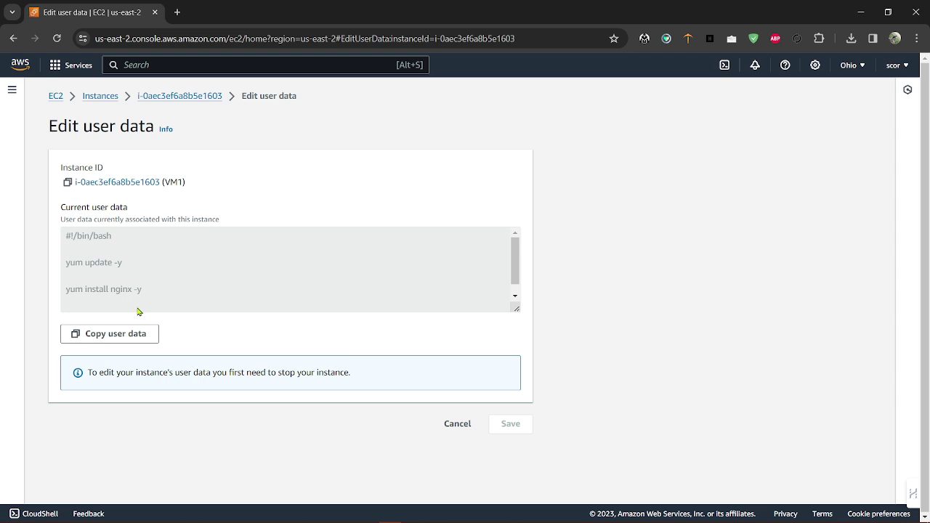
pyautogui.click(106, 339)
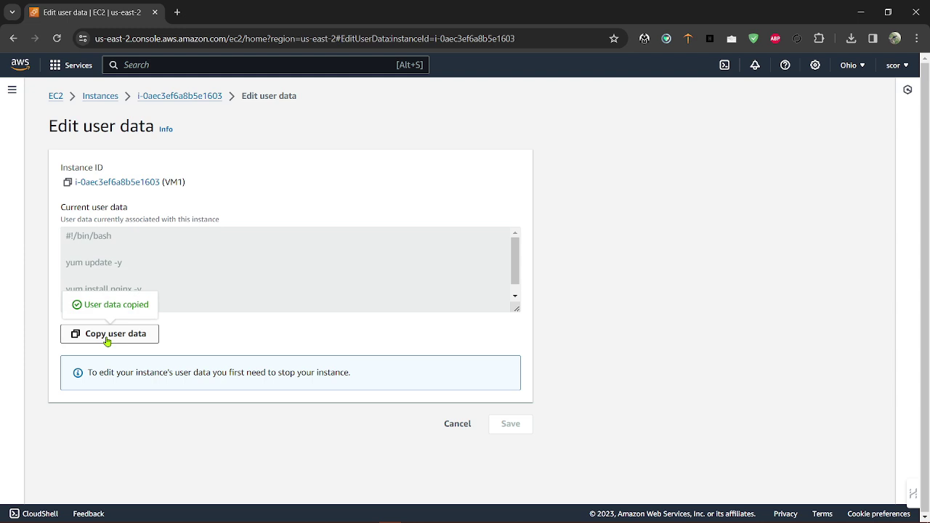
pyautogui.click(106, 98)
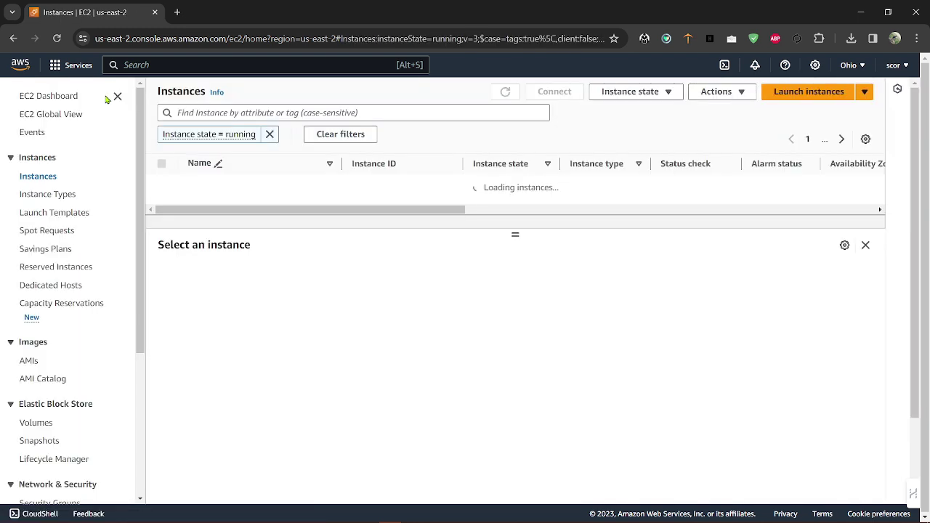